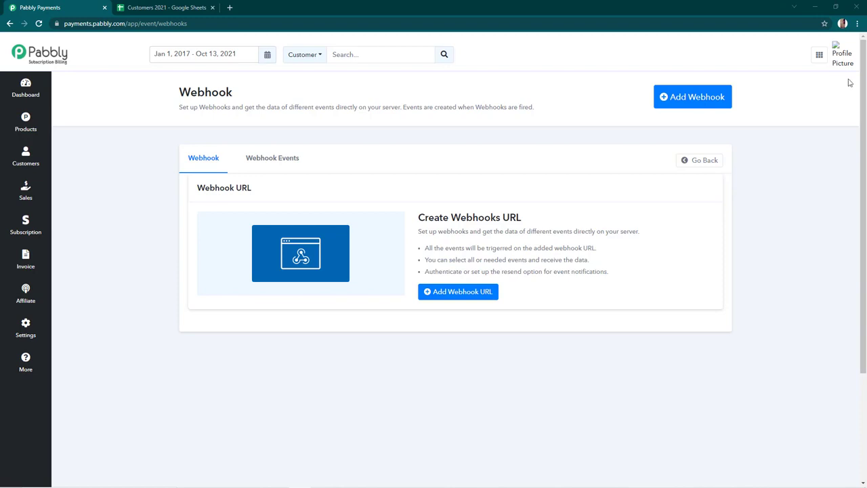
# - Open the Webhooks settings and start adding a new webhook
pyautogui.click(23, 335)
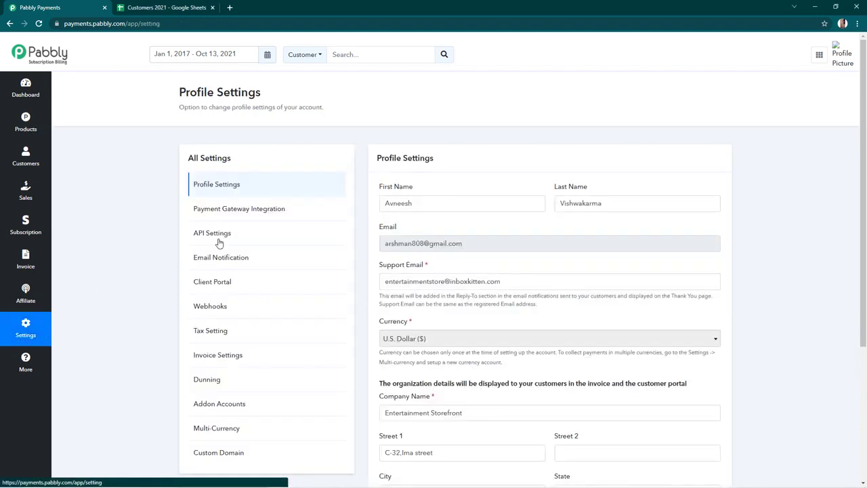
pyautogui.scroll(-1, 253, 224)
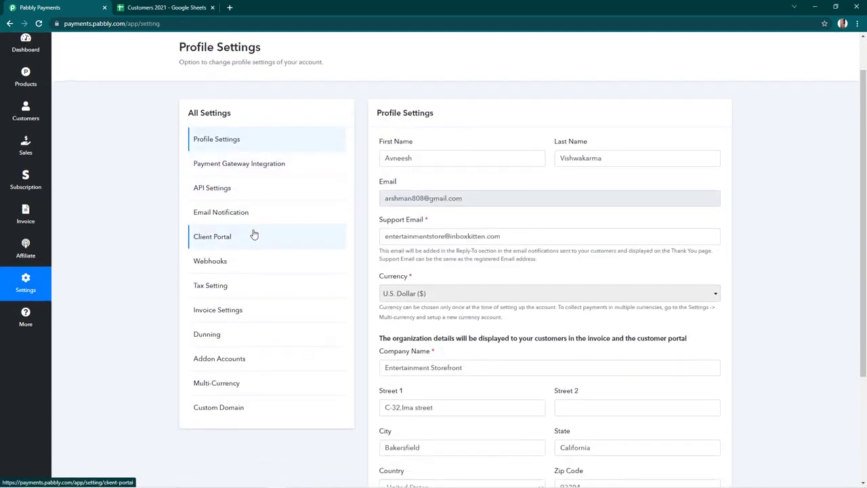
pyautogui.click(233, 263)
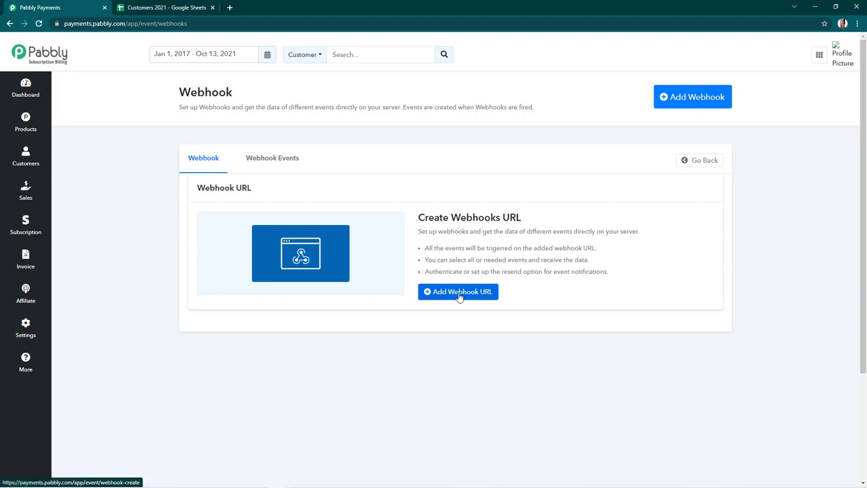
pyautogui.click(697, 98)
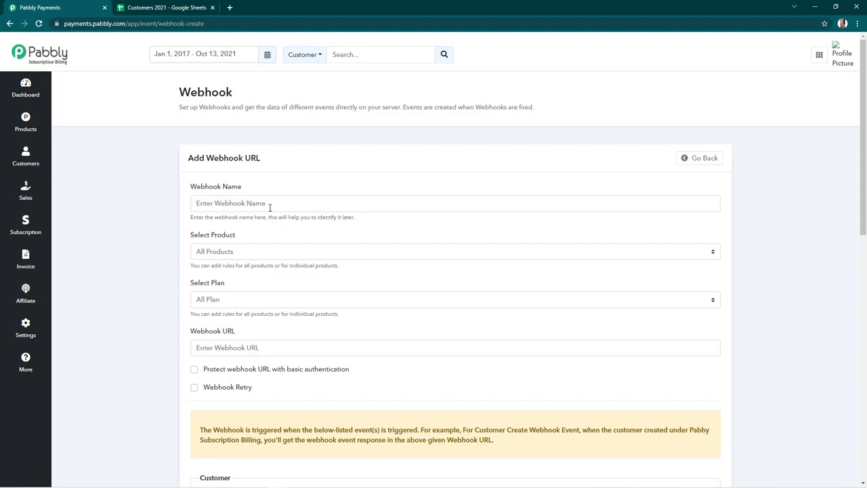
# - Check which products and plans can be selected for the webhook
pyautogui.scroll(-1, 270, 208)
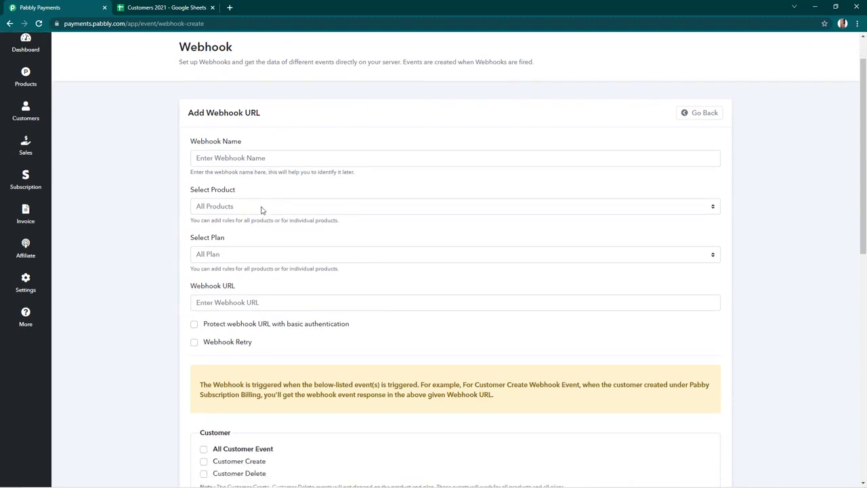
pyautogui.click(263, 210)
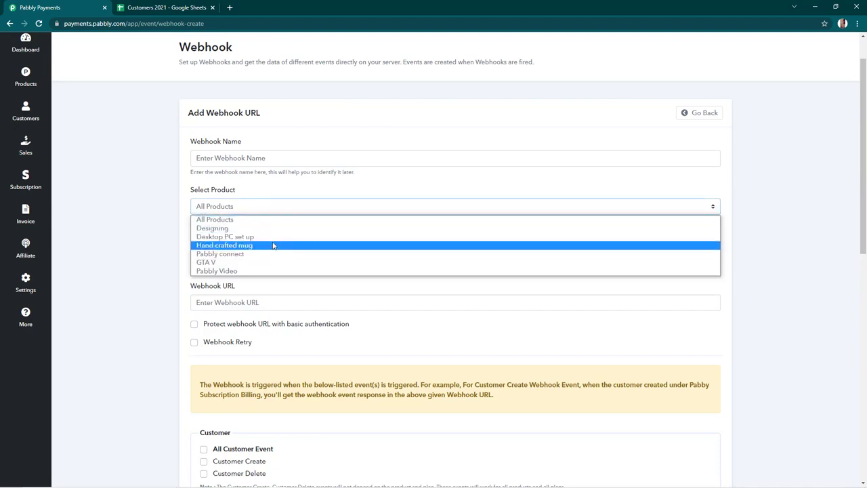
pyautogui.click(144, 229)
pyautogui.click(246, 255)
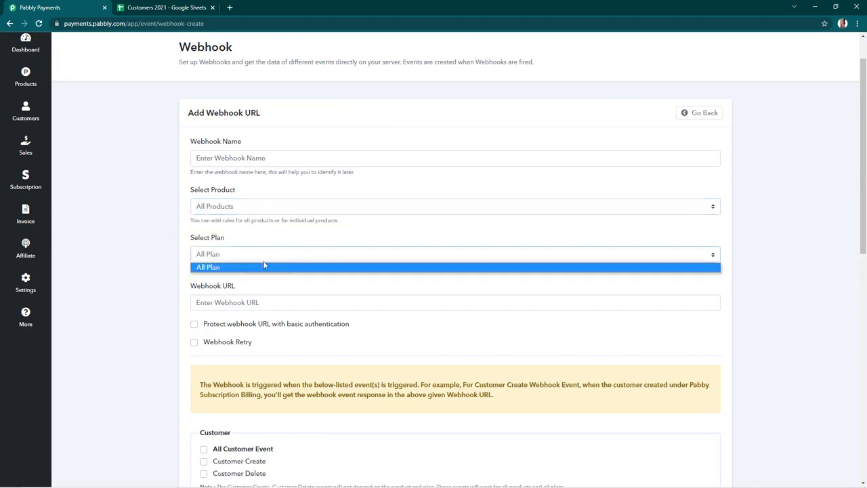
pyautogui.click(264, 266)
pyautogui.scroll(-2, 262, 244)
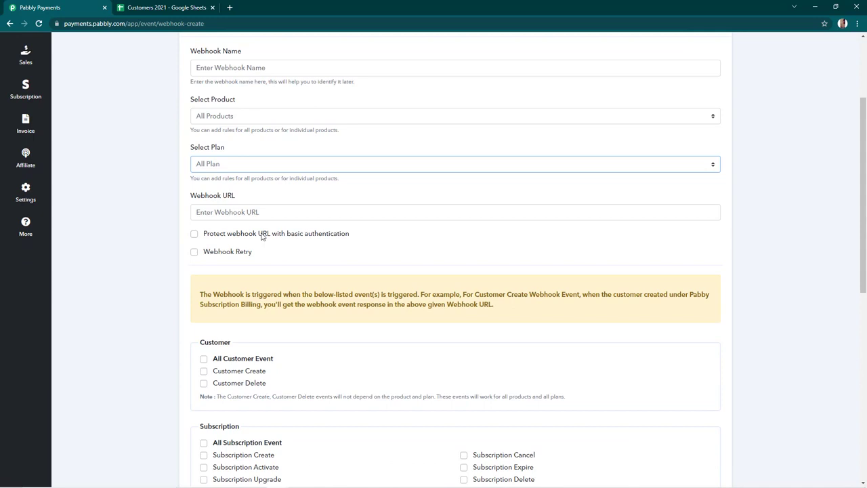
# - Check the basic authentication option for the webhook URL, clear it again, and enable Webhook Retry
pyautogui.click(308, 209)
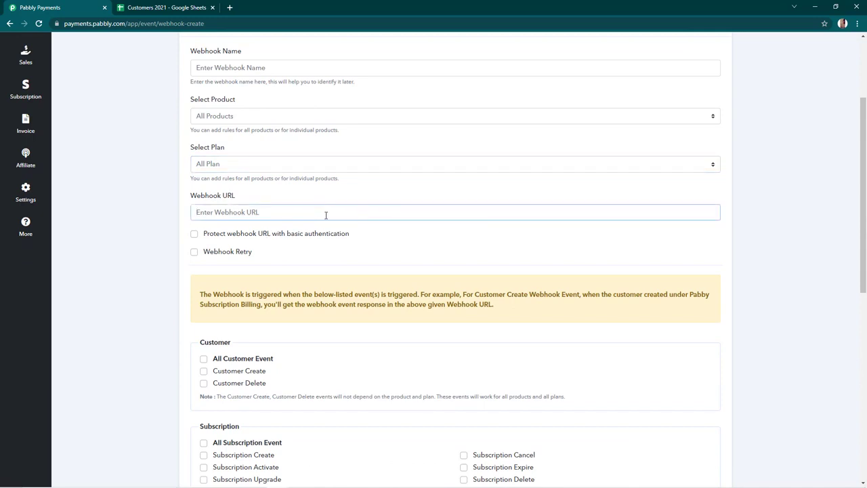
pyautogui.click(276, 238)
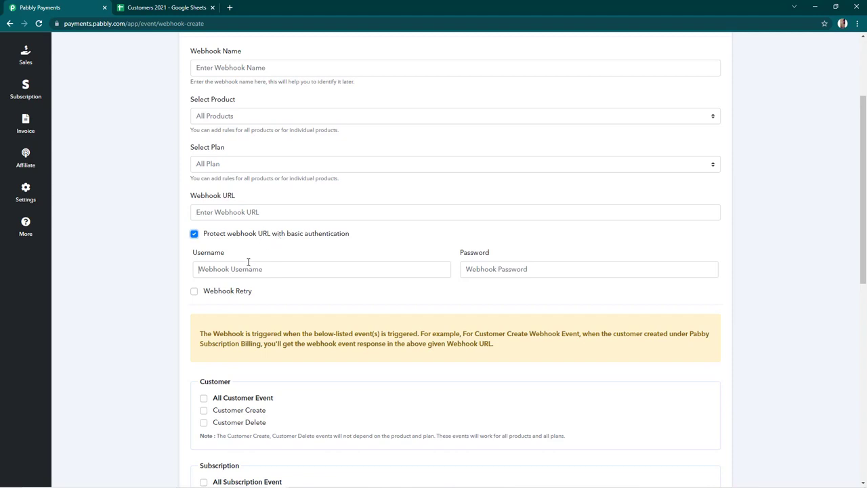
pyautogui.click(195, 235)
pyautogui.click(194, 252)
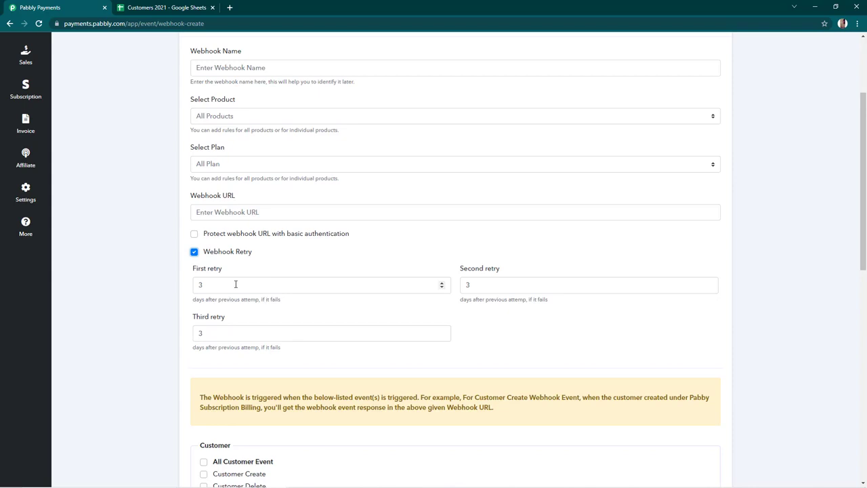
pyautogui.scroll(-2, 241, 284)
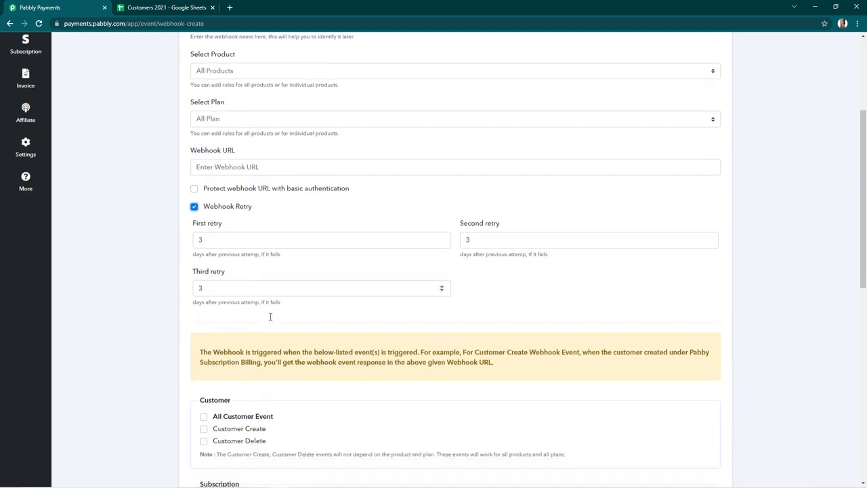
# - Select all customer events as triggers for the webhook
pyautogui.scroll(-2, 239, 328)
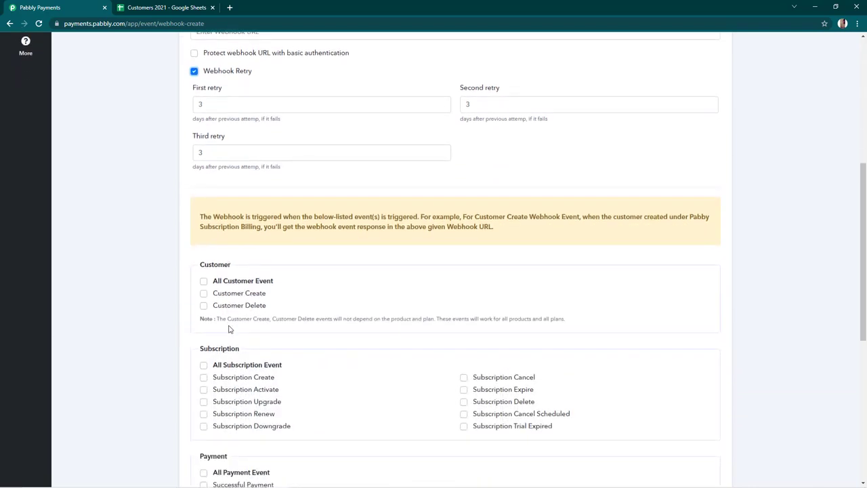
pyautogui.click(204, 282)
pyautogui.click(204, 281)
pyautogui.click(204, 282)
# - Try selecting all subscription events, clear them again, and look over the payment, invoice and credit events
pyautogui.scroll(-1, 345, 339)
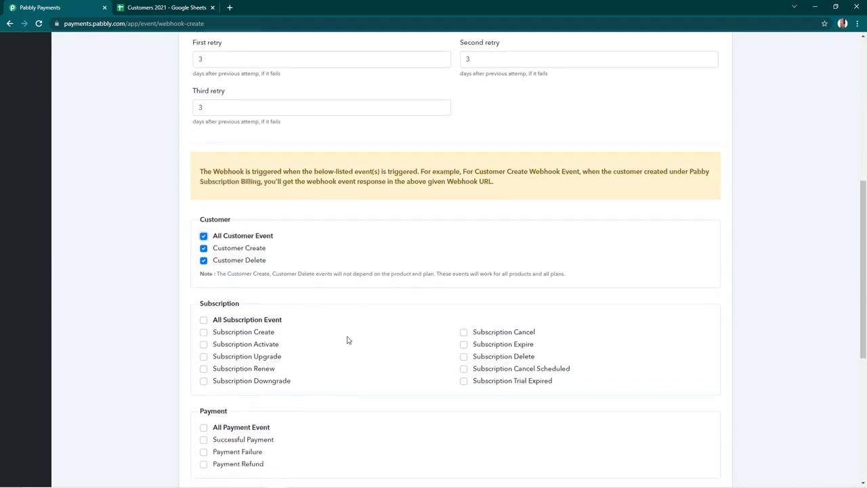
pyautogui.click(206, 323)
pyautogui.click(206, 323)
pyautogui.scroll(-3, 578, 287)
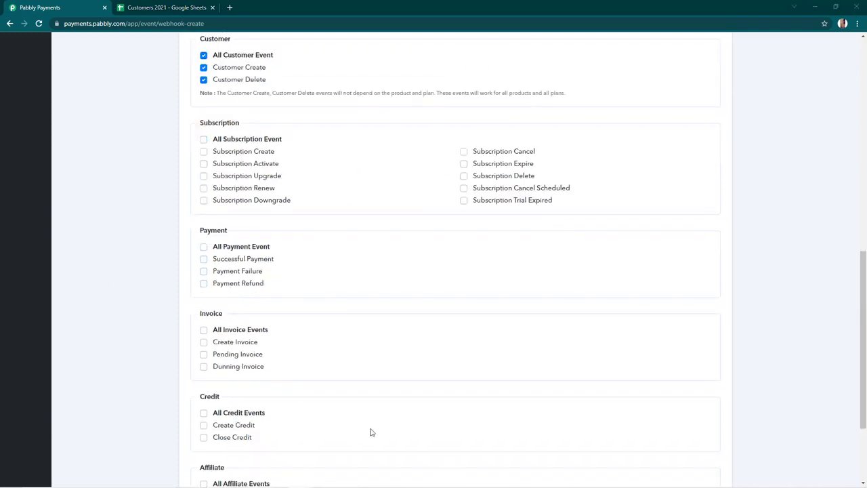
pyautogui.scroll(7, 345, 400)
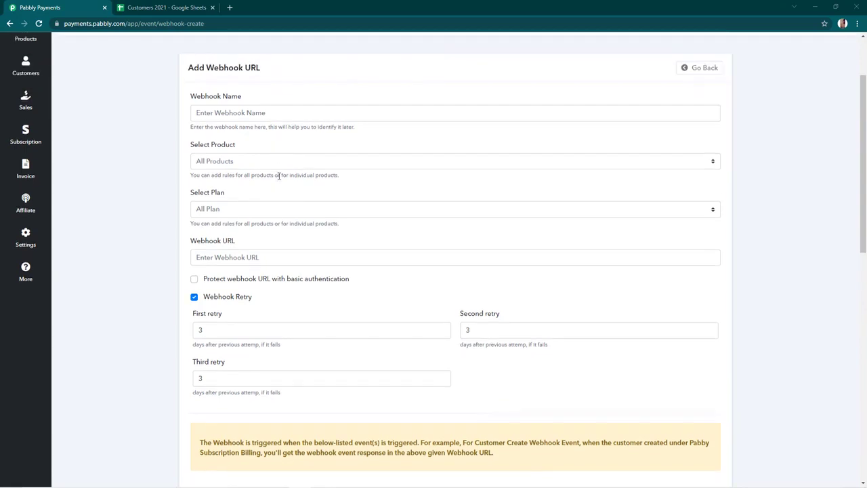
pyautogui.scroll(-3, 302, 205)
pyautogui.scroll(3, 304, 196)
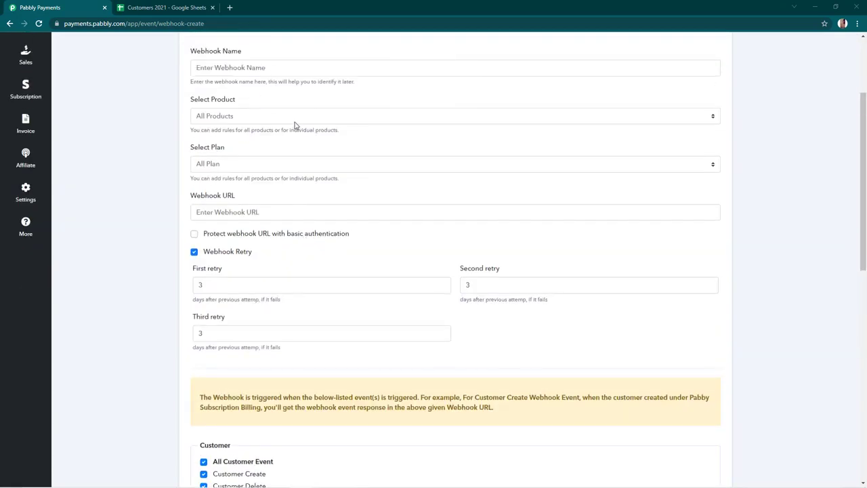
# - Try limiting the webhook to the Desktop PC set up product, look over its events, and restore All Products
pyautogui.click(294, 120)
pyautogui.click(288, 146)
pyautogui.scroll(-7, 292, 232)
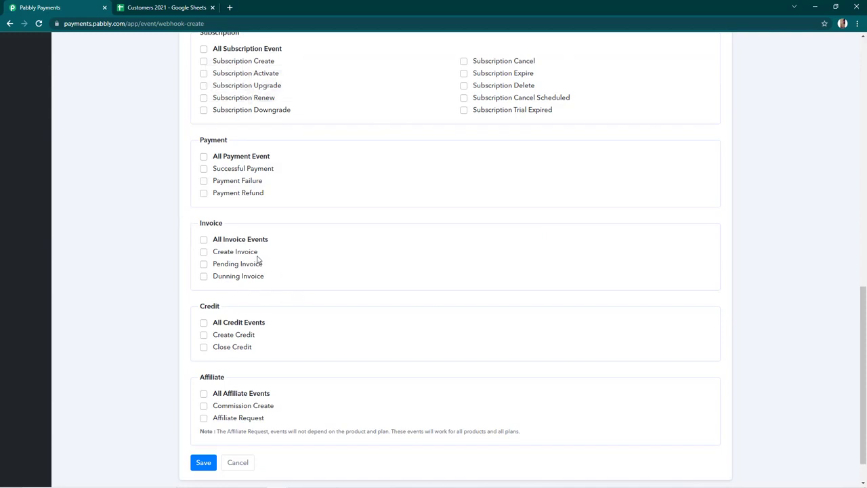
pyautogui.scroll(7, 244, 254)
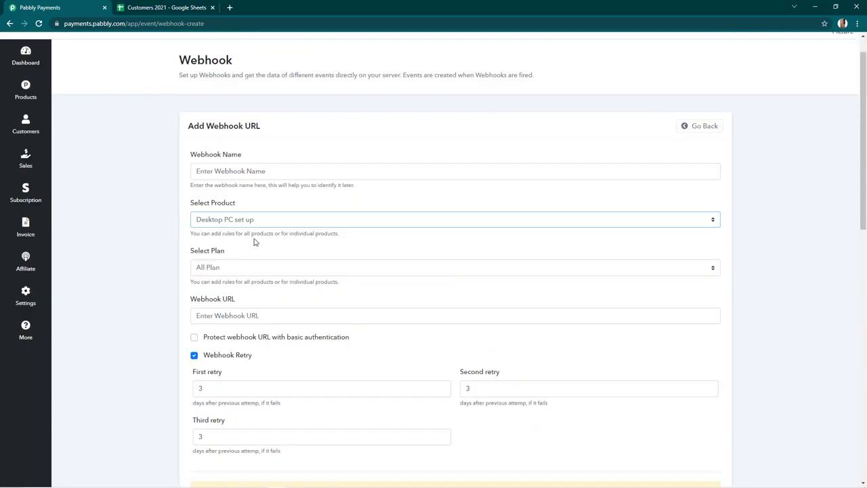
pyautogui.scroll(-7, 271, 256)
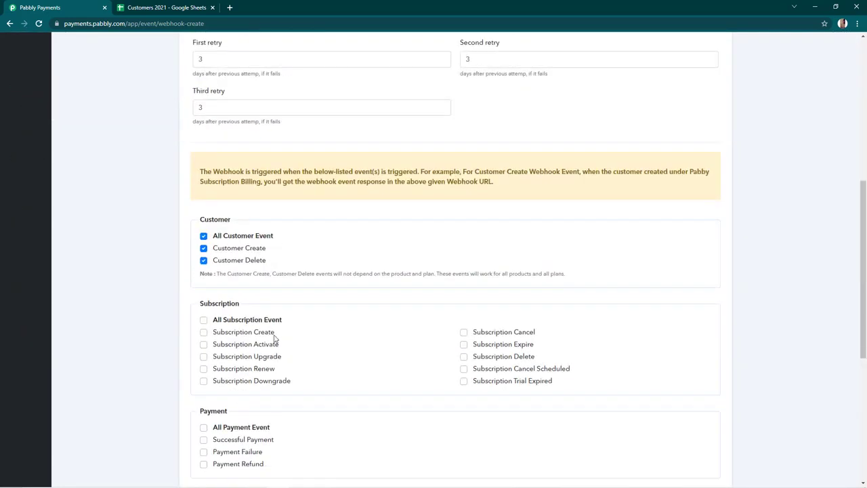
pyautogui.scroll(7, 256, 249)
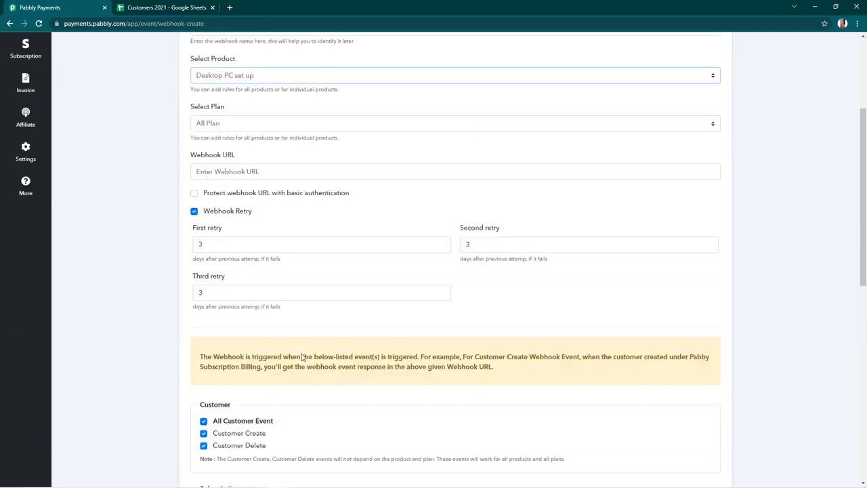
pyautogui.click(256, 251)
pyautogui.click(258, 262)
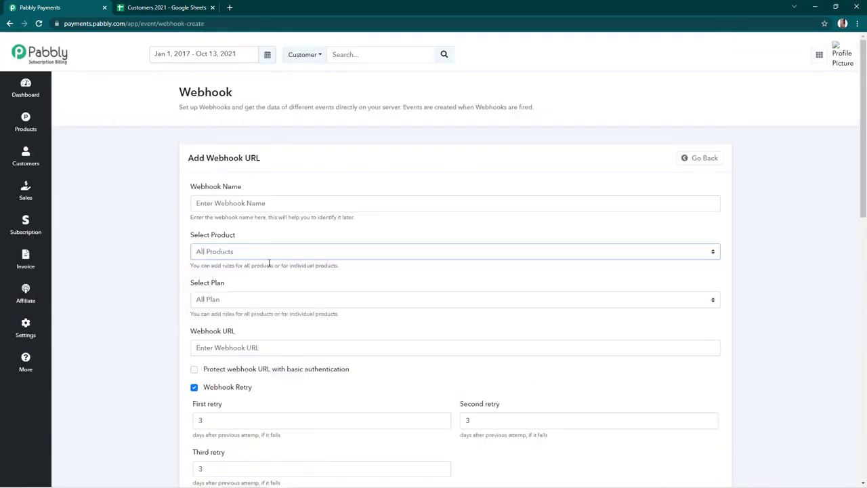
# - Try selecting all affiliate events and clear the selection again
pyautogui.scroll(-4, 278, 258)
pyautogui.scroll(-5, 283, 262)
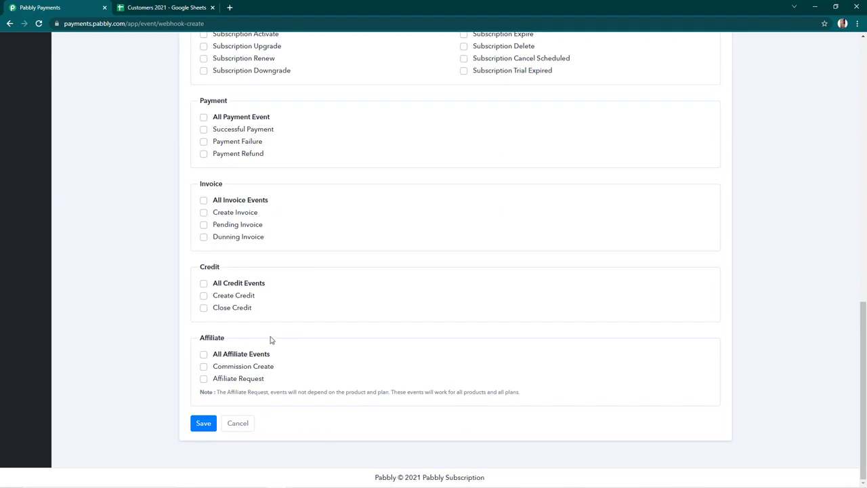
pyautogui.click(203, 355)
pyautogui.click(203, 356)
# - Review the webhook's settings and selected customer events, and look at the Customers 2021 spreadsheet before returning to the webhook form
pyautogui.scroll(1, 326, 368)
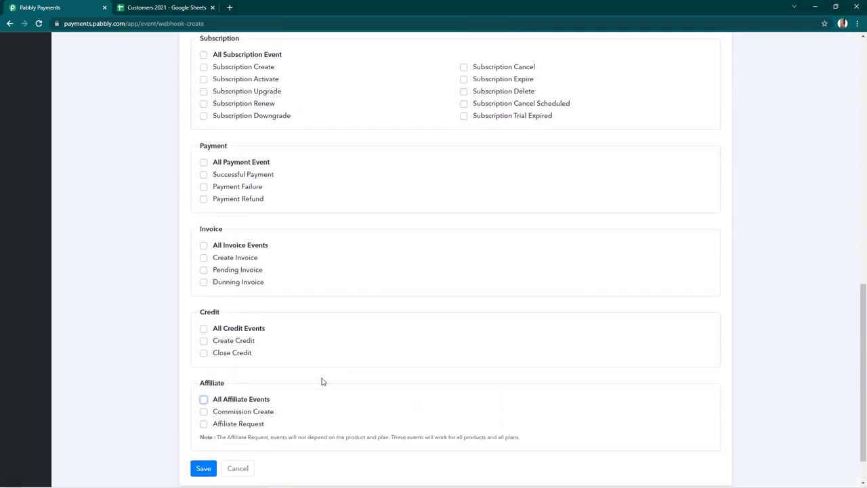
pyautogui.scroll(5, 322, 400)
pyautogui.scroll(3, 322, 400)
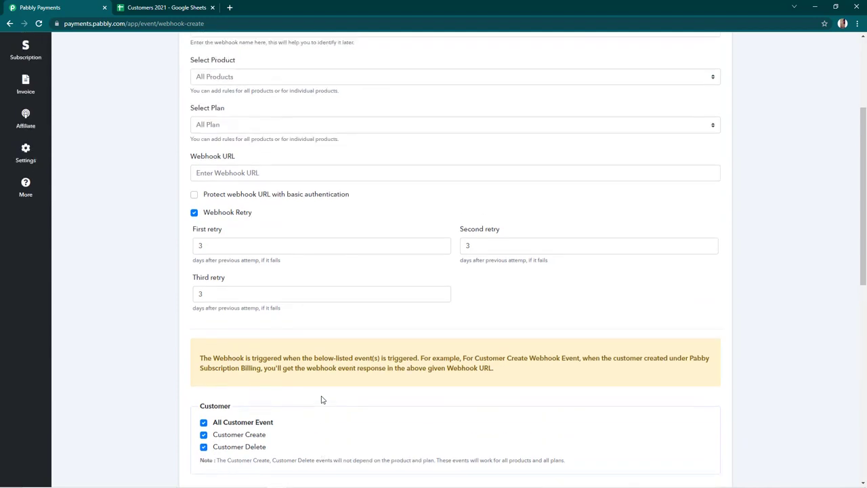
pyautogui.scroll(-3, 323, 386)
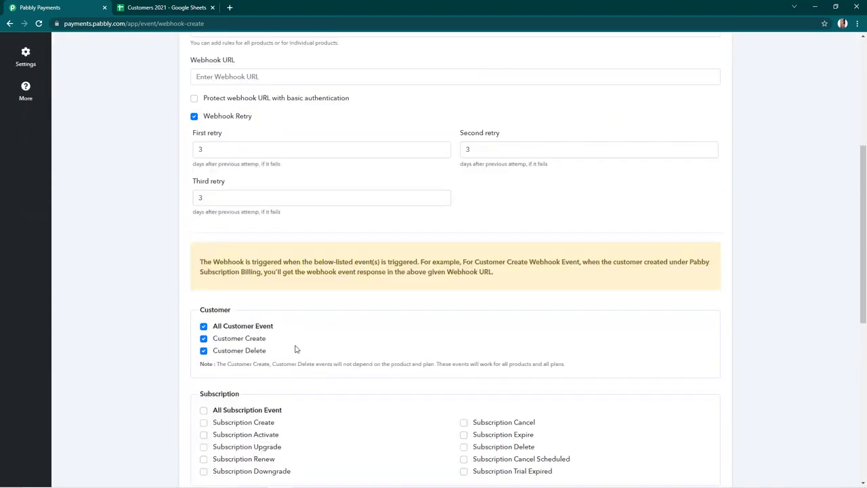
pyautogui.moveTo(247, 342)
pyautogui.scroll(5, 303, 349)
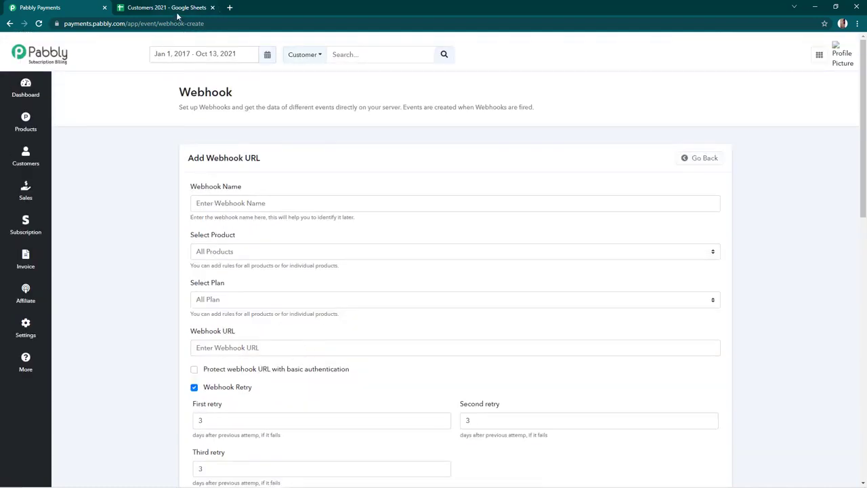
pyautogui.click(167, 7)
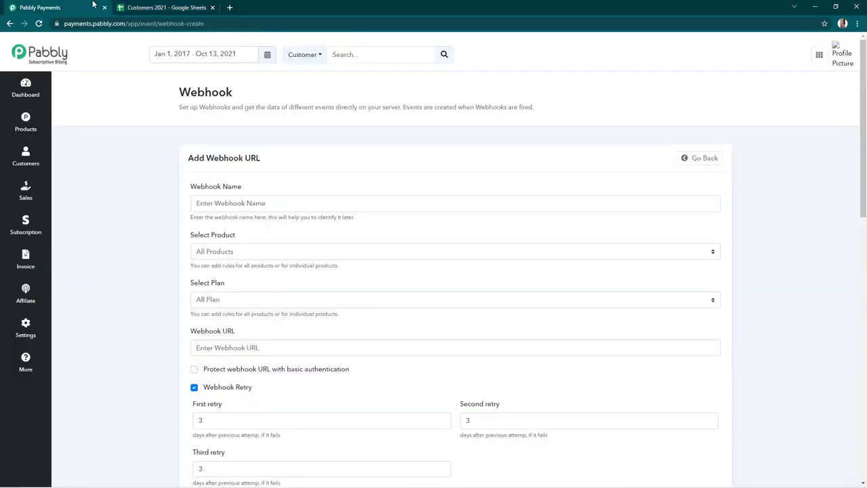
pyautogui.click(81, 7)
# - Switch to Pabbly Connect and create a workflow named "PSB customer create events"
pyautogui.click(818, 55)
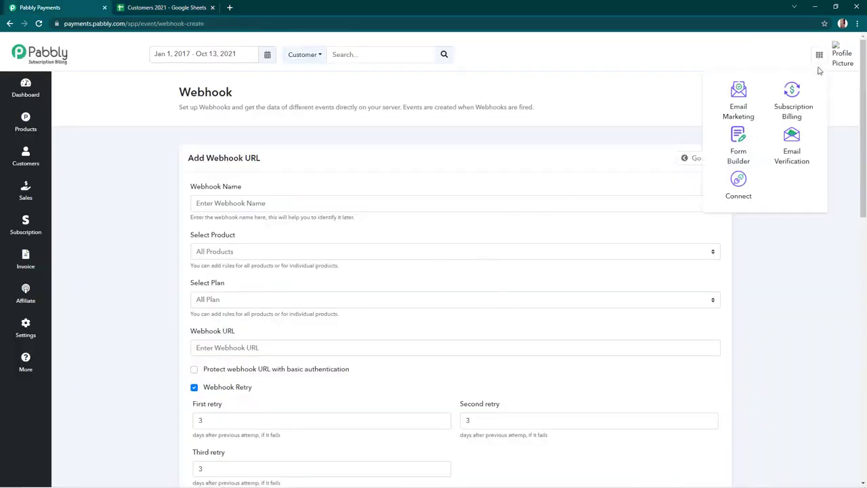
pyautogui.click(740, 184)
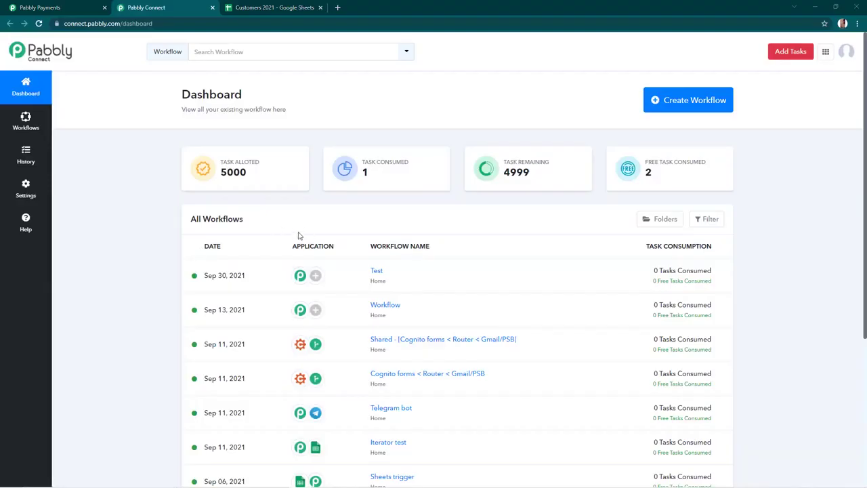
pyautogui.click(651, 115)
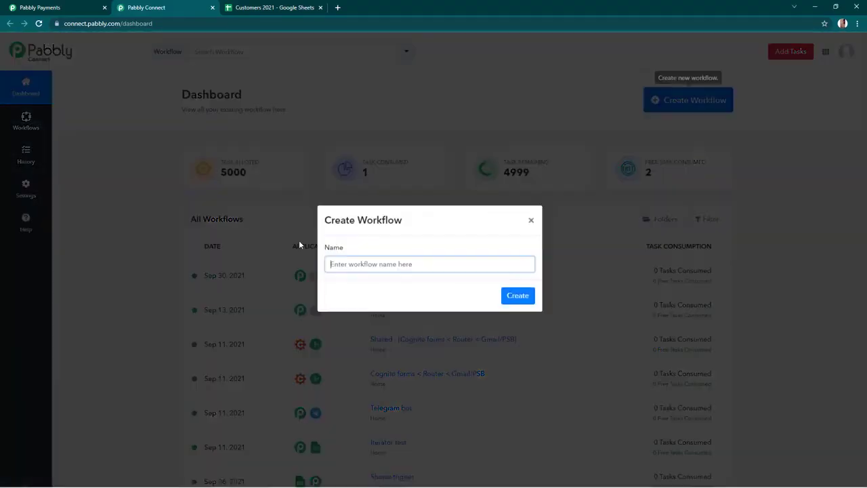
pyautogui.write('P')
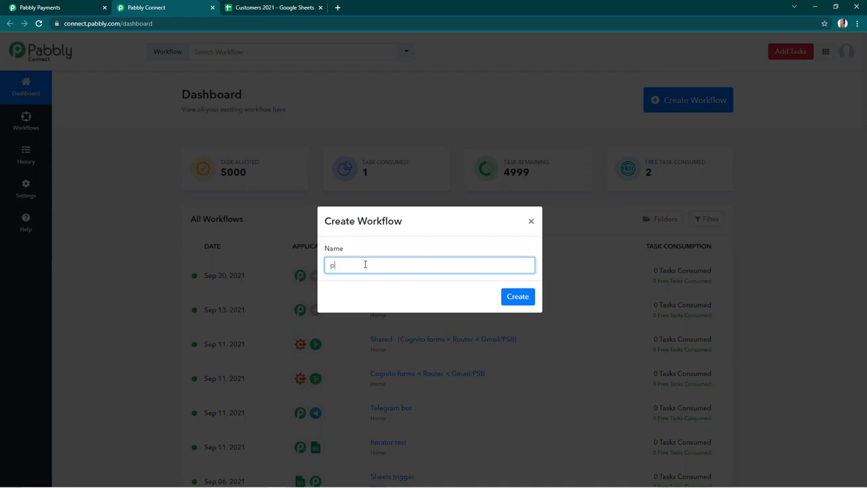
pyautogui.press('BackSpace')
pyautogui.write('PSB customer create events')
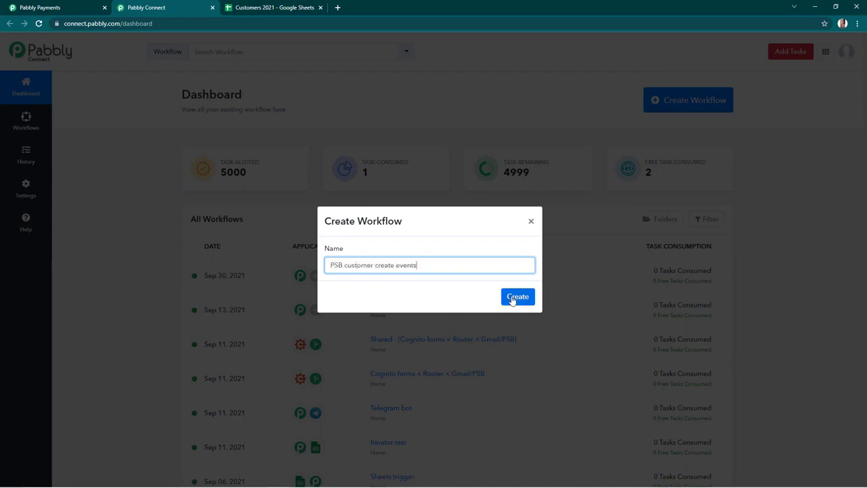
pyautogui.click(517, 297)
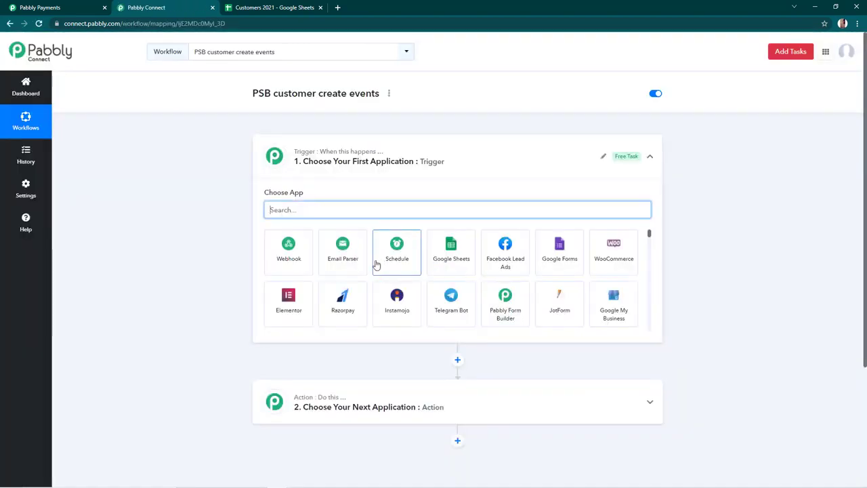
# - Choose Webhook as the workflow's trigger application
pyautogui.click(277, 255)
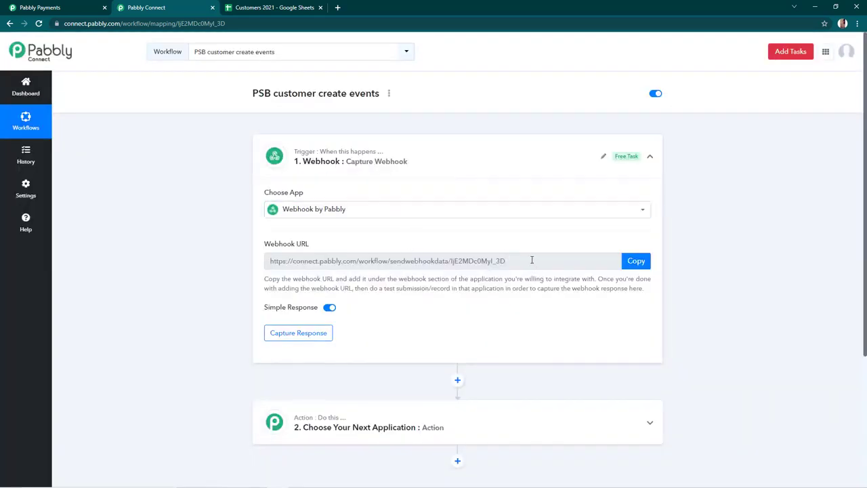
# - Copy the workflow's webhook URL and paste it as the webhook URL in the Pabbly Subscription Billing webhook form
pyautogui.moveTo(531, 260); pyautogui.dragTo(260, 263)
pyautogui.hotkey('ctrl', 'c')
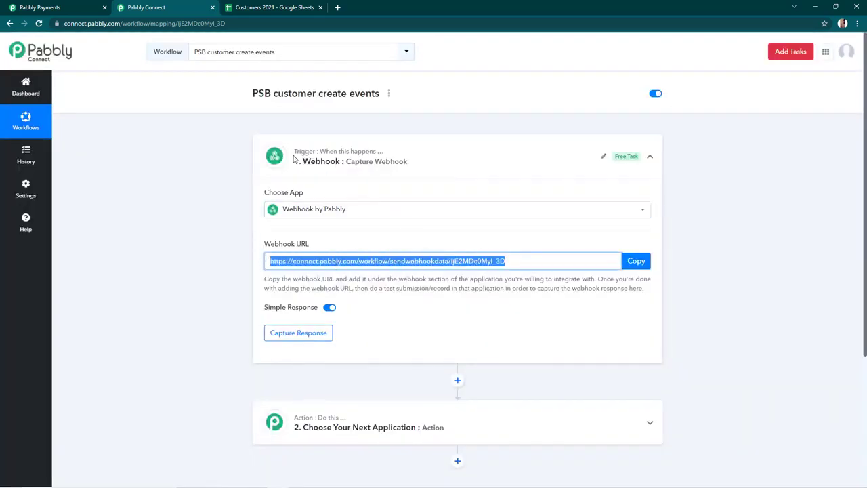
pyautogui.click(8, 6)
pyautogui.scroll(-1, 304, 260)
pyautogui.click(306, 295)
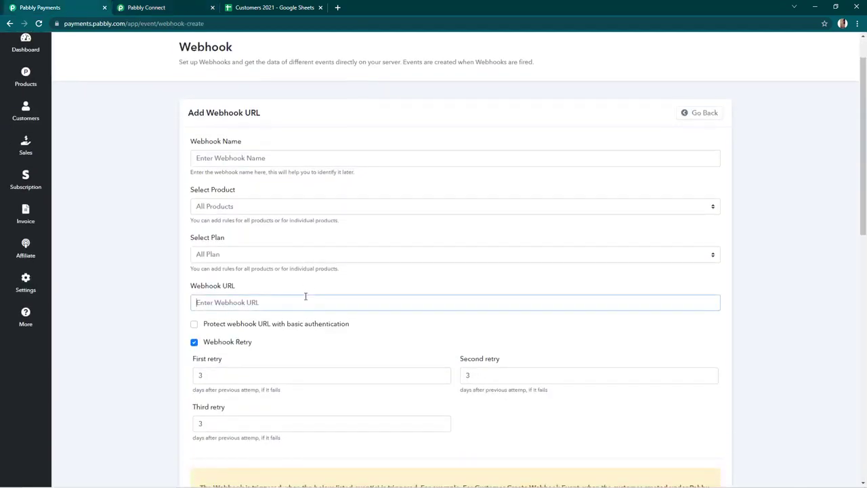
pyautogui.hotkey('ctrl', 'v')
# - Copy the Pabbly Connect workflow's name and use it to name the webhook "PSB customer create events"
pyautogui.click(291, 153)
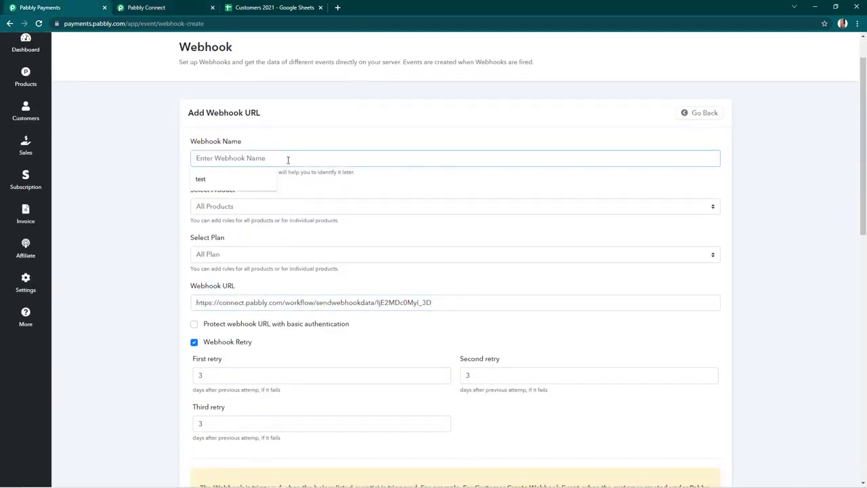
pyautogui.click(152, 8)
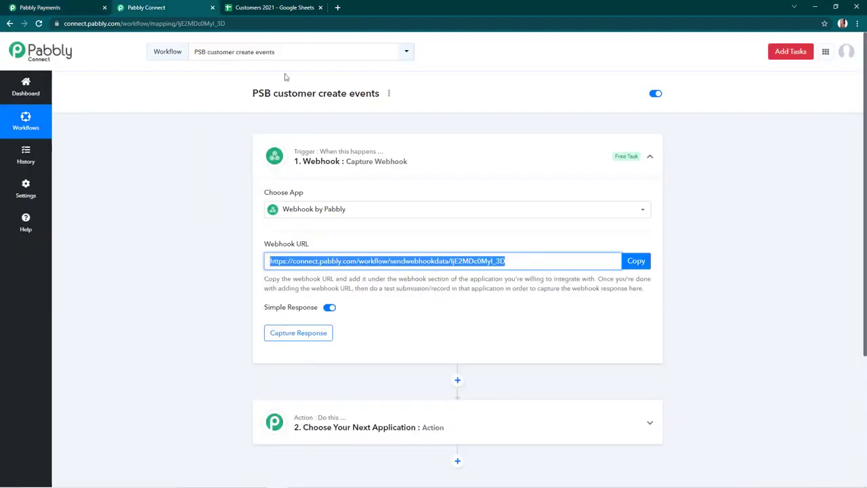
pyautogui.moveTo(248, 94); pyautogui.dragTo(374, 103)
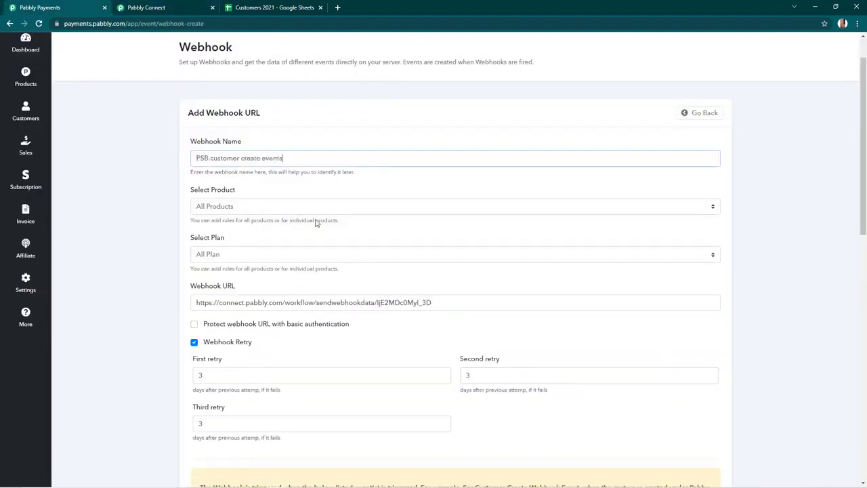
pyautogui.click(294, 160)
# - Apply the webhook to All Products and All Plan
pyautogui.click(293, 178)
pyautogui.click(303, 209)
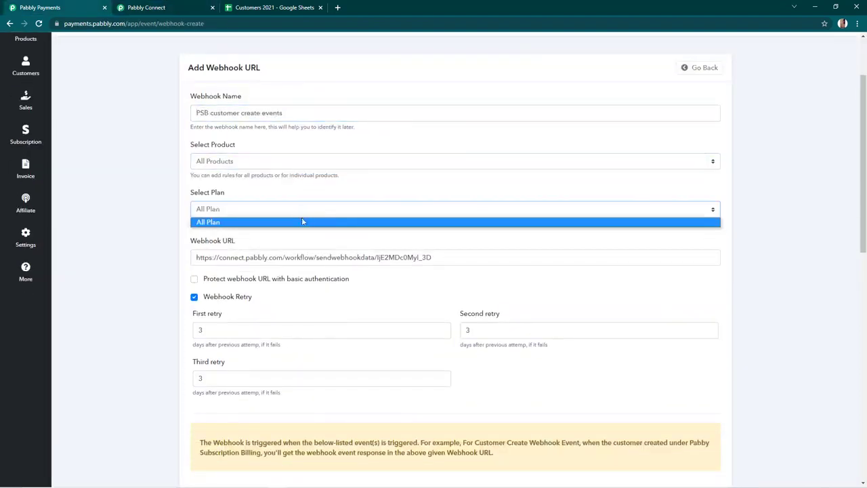
pyautogui.click(302, 221)
# - Exclude the Customer Delete event so the webhook covers only Customer Create
pyautogui.scroll(-3, 265, 338)
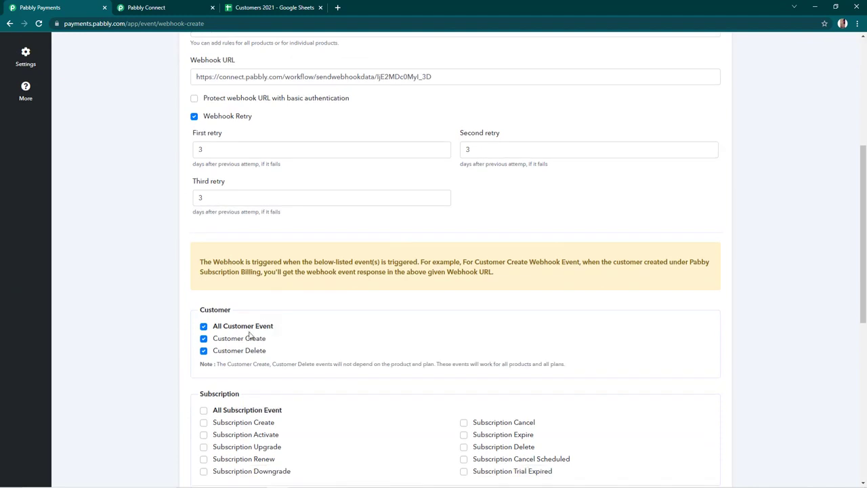
pyautogui.moveTo(260, 341)
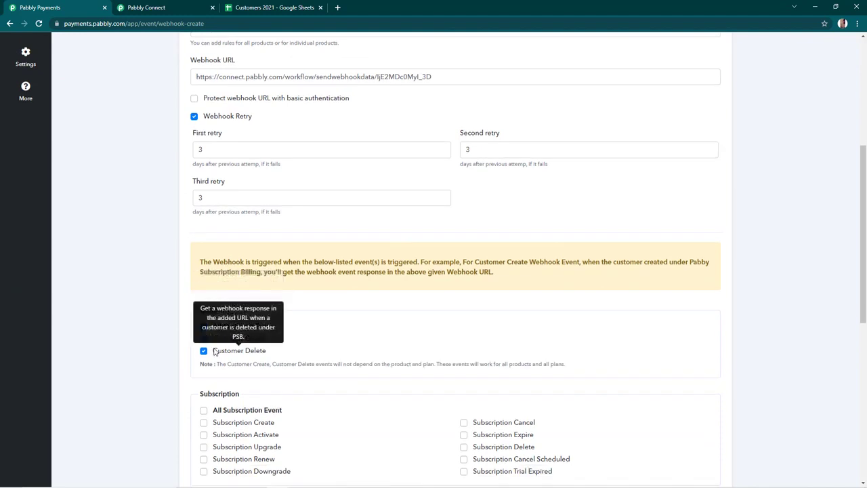
pyautogui.click(240, 350)
# - Try protecting the webhook URL with basic authentication and turn the protection off again
pyautogui.scroll(2, 294, 346)
pyautogui.scroll(3, 294, 346)
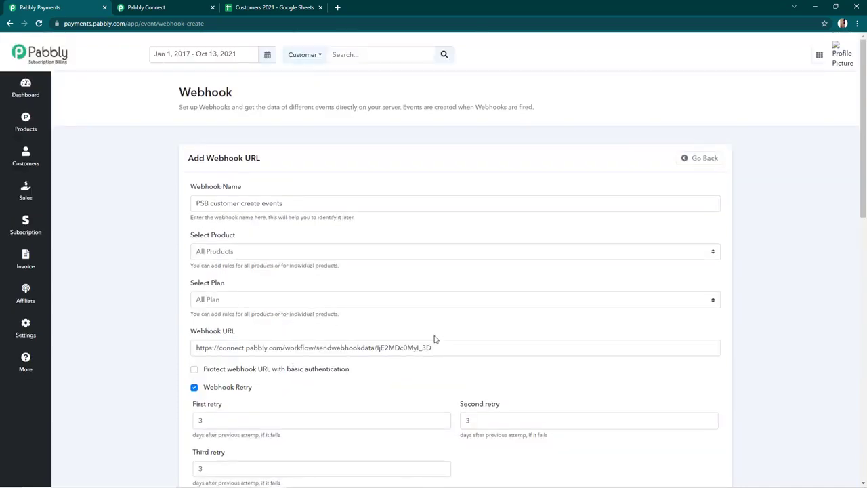
pyautogui.scroll(-1, 328, 327)
pyautogui.click(195, 324)
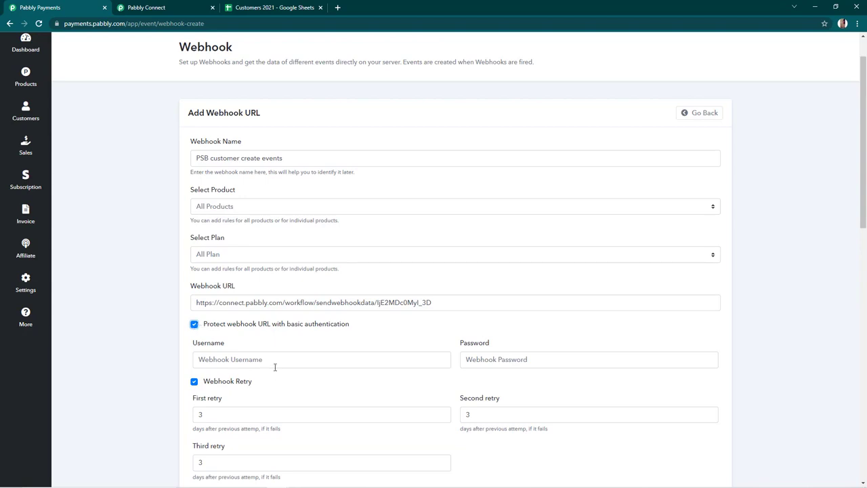
pyautogui.click(194, 325)
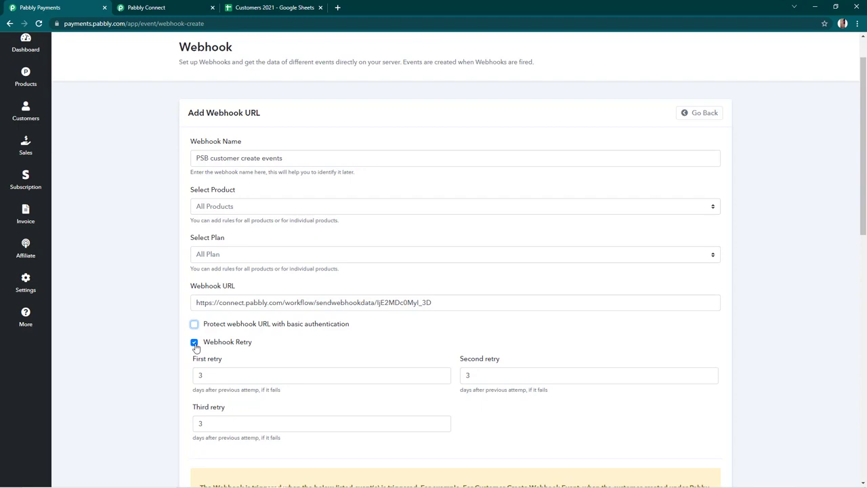
# - Disable Webhook Retry, review the selected events, and save the webhook
pyautogui.click(194, 343)
pyautogui.scroll(-2, 215, 331)
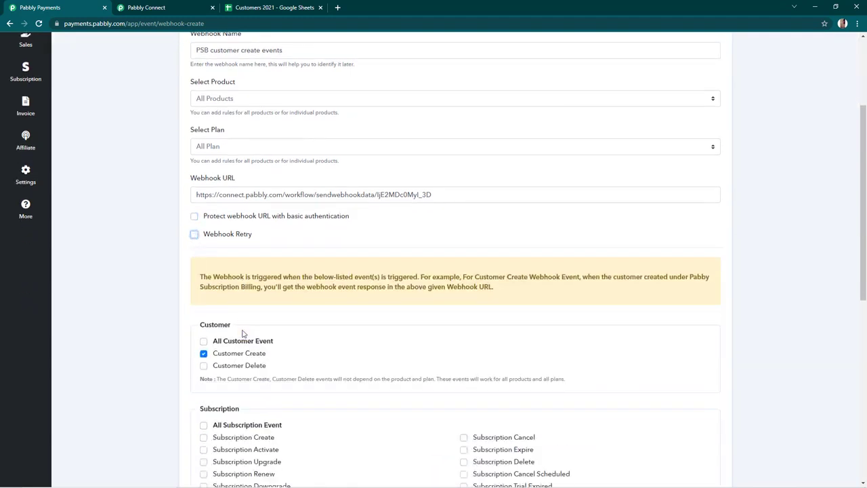
pyautogui.scroll(-2, 306, 300)
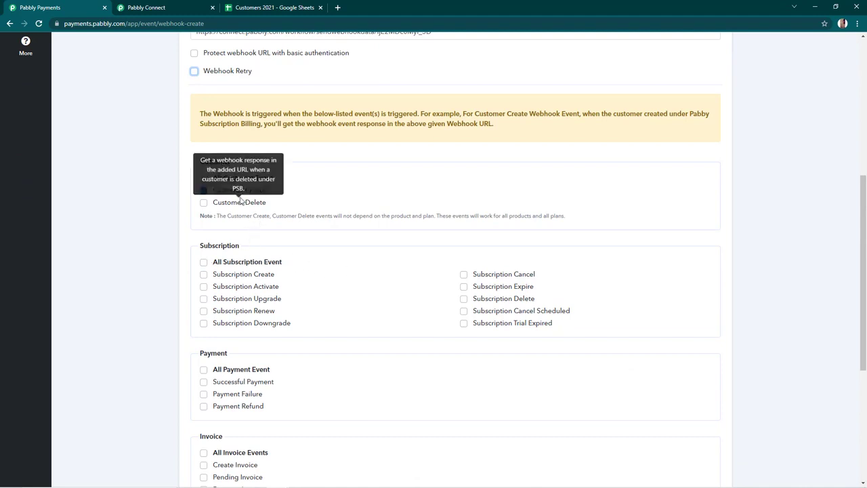
pyautogui.moveTo(229, 191)
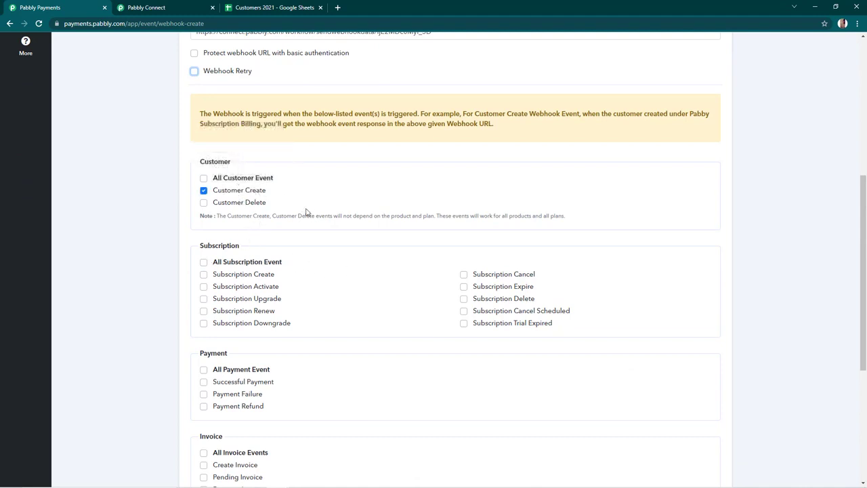
pyautogui.scroll(-4, 310, 217)
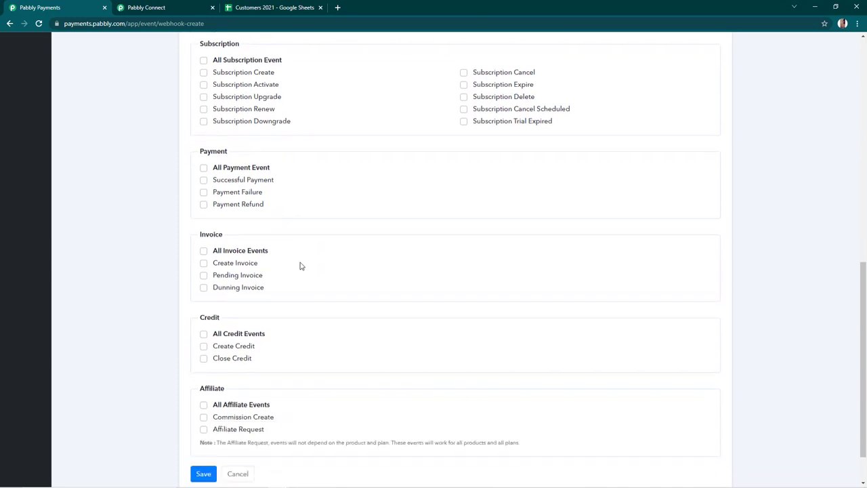
pyautogui.click(204, 422)
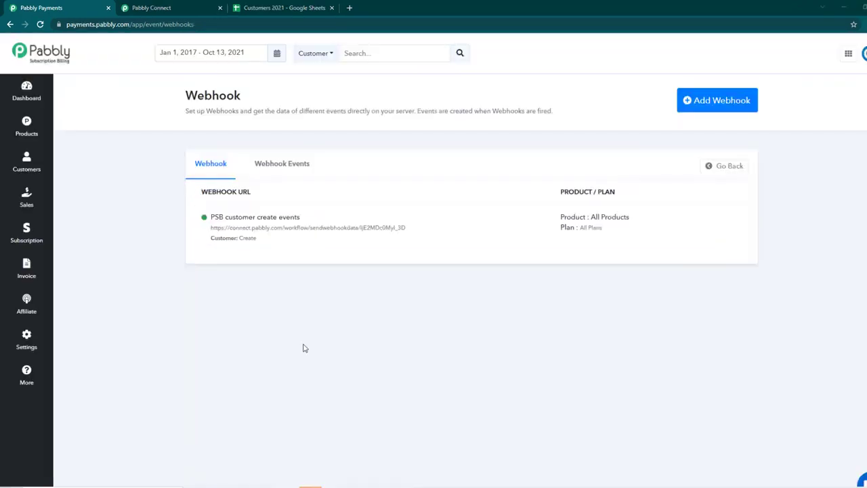
# - Switch to Pabbly Connect and choose Google Sheets as the application for the workflow's action step
pyautogui.click(180, 6)
pyautogui.click(217, 276)
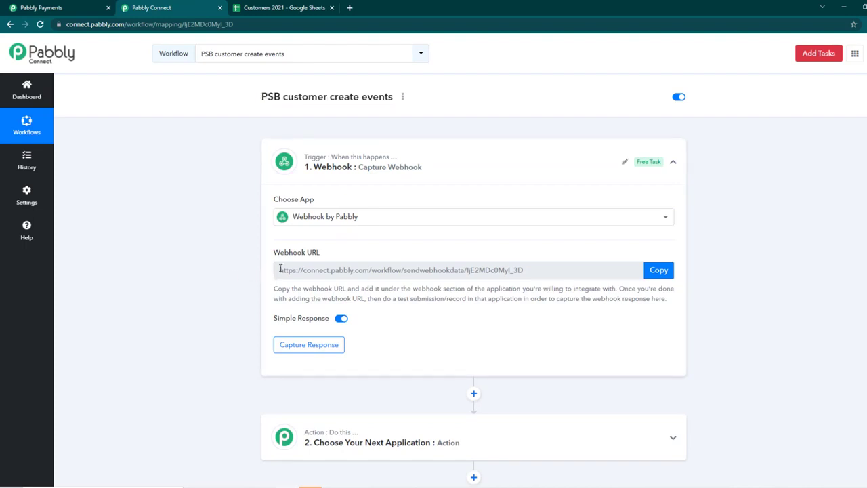
pyautogui.scroll(-1, 284, 284)
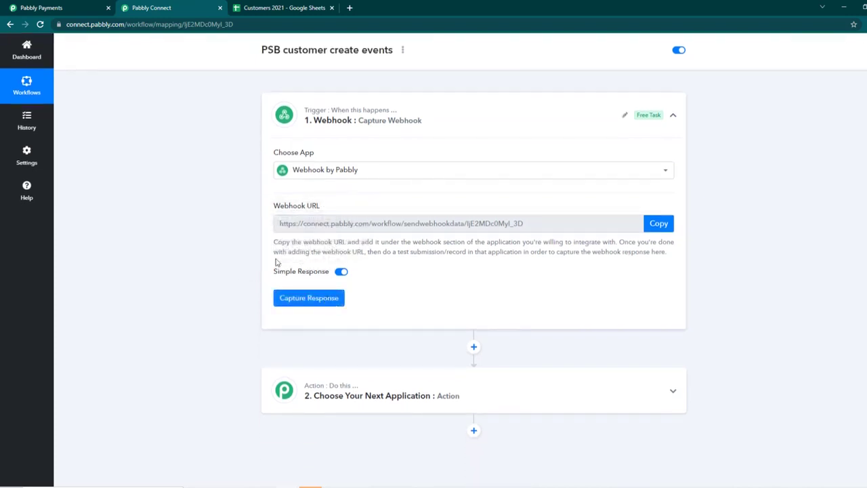
pyautogui.click(400, 393)
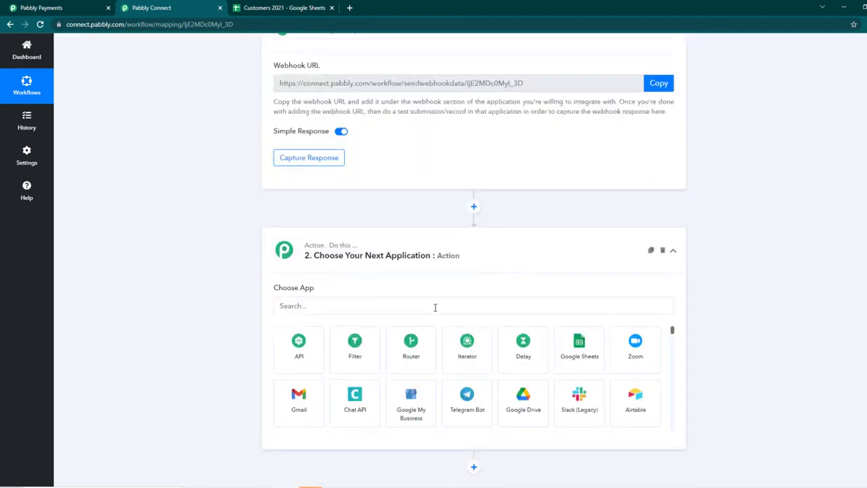
pyautogui.click(583, 342)
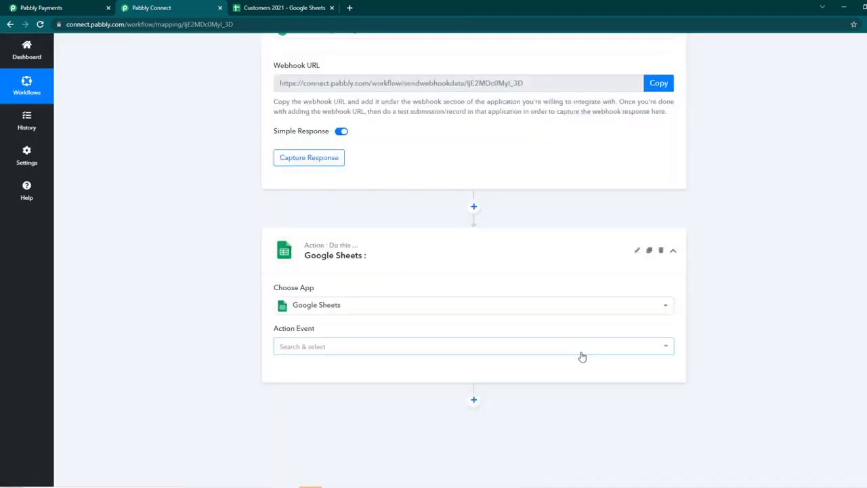
# - Examine the column headings in the Customers 2021 spreadsheet and return to the Pabbly Connect workflow
pyautogui.click(283, 7)
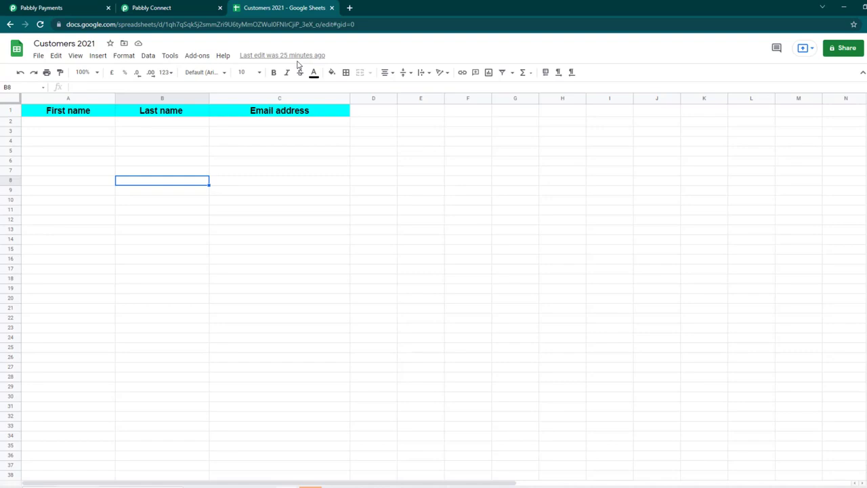
pyautogui.click(92, 125)
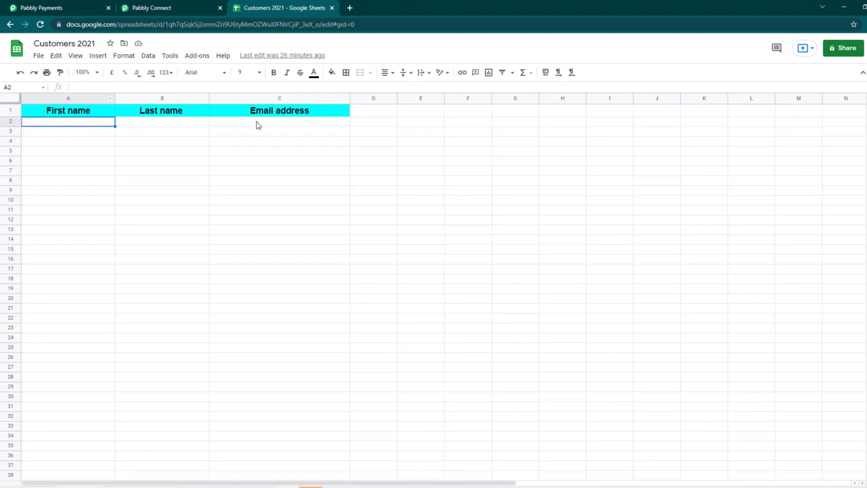
pyautogui.click(150, 8)
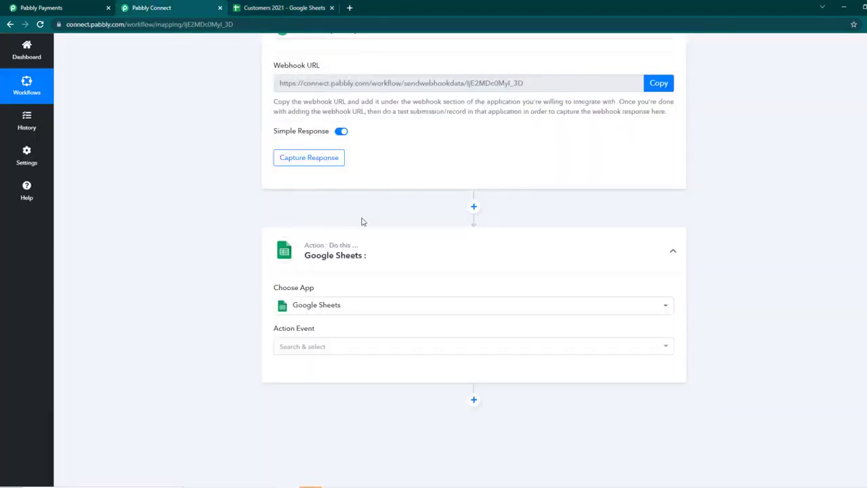
# - Set the Google Sheets action event to Add New Row and connect it to Sheet1 of the Customers 2021 spreadsheet
pyautogui.click(560, 348)
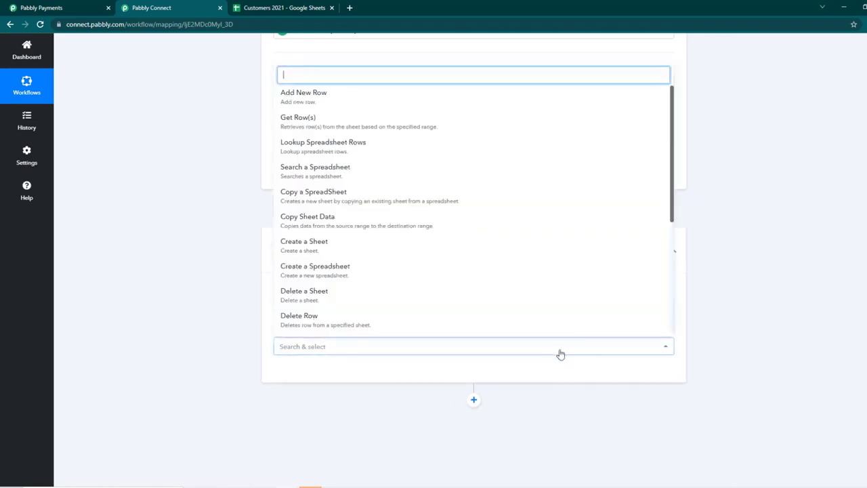
pyautogui.click(381, 105)
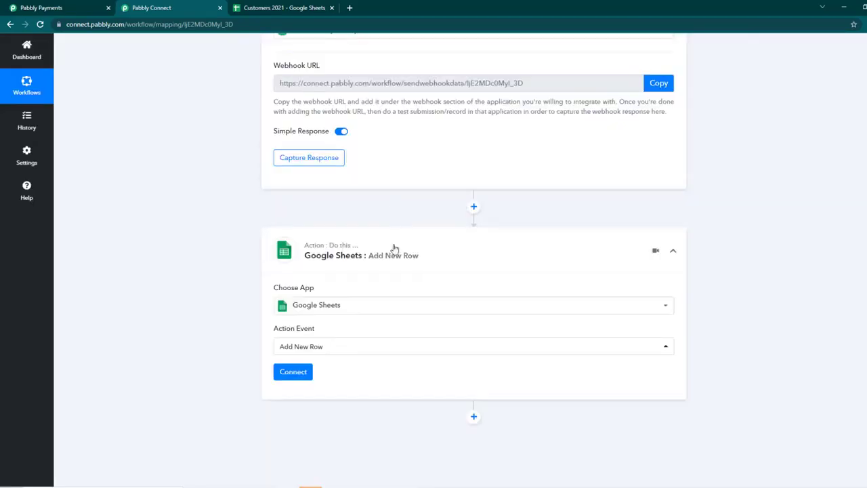
pyautogui.click(293, 371)
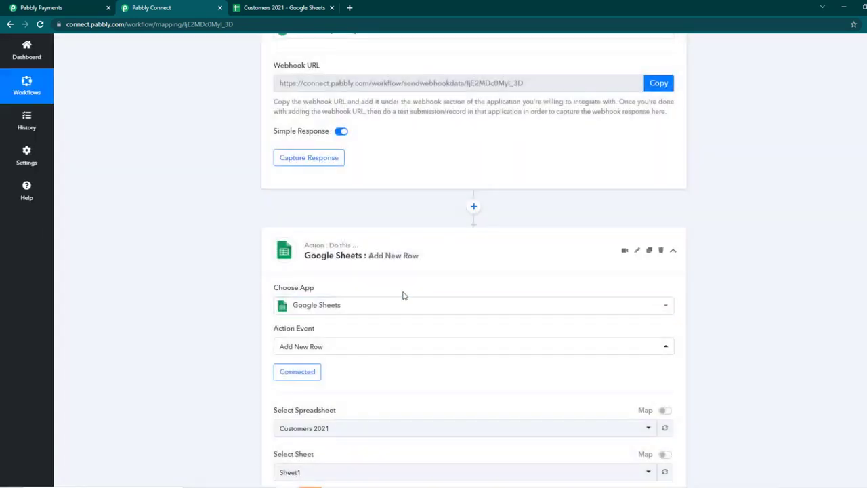
# - Review the fields of the Google Sheets action and start capturing a response in the webhook trigger
pyautogui.scroll(-3, 402, 294)
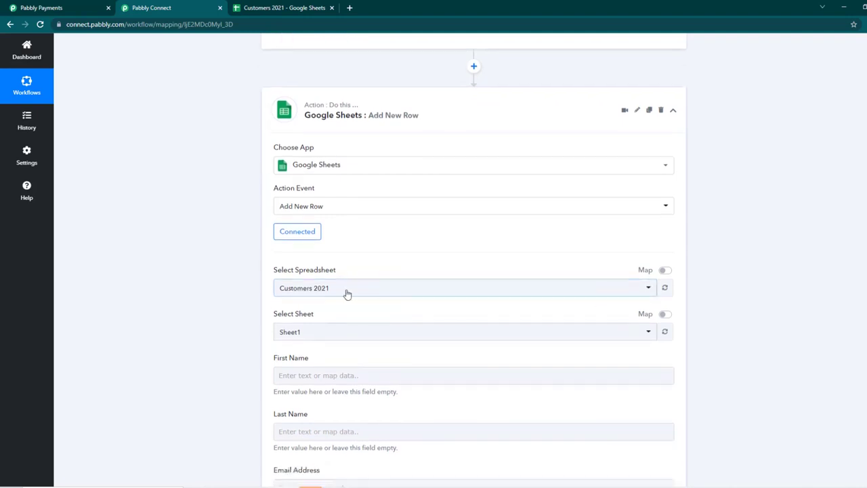
pyautogui.scroll(-1, 338, 335)
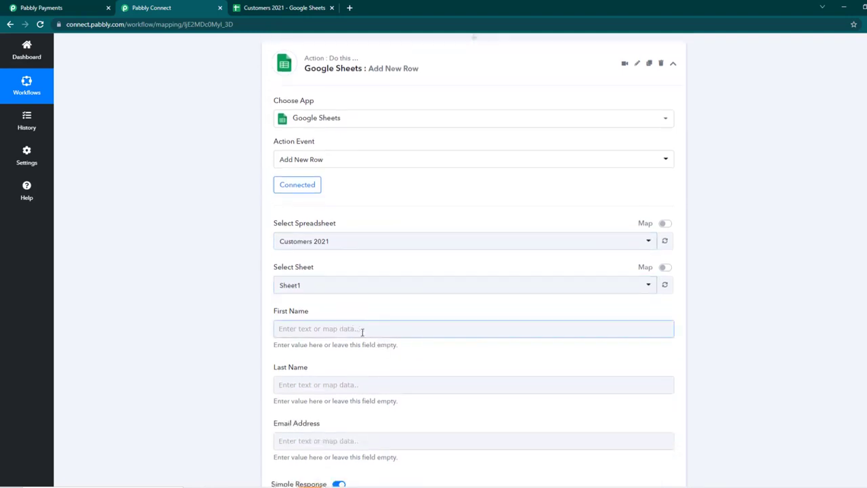
pyautogui.scroll(3, 384, 369)
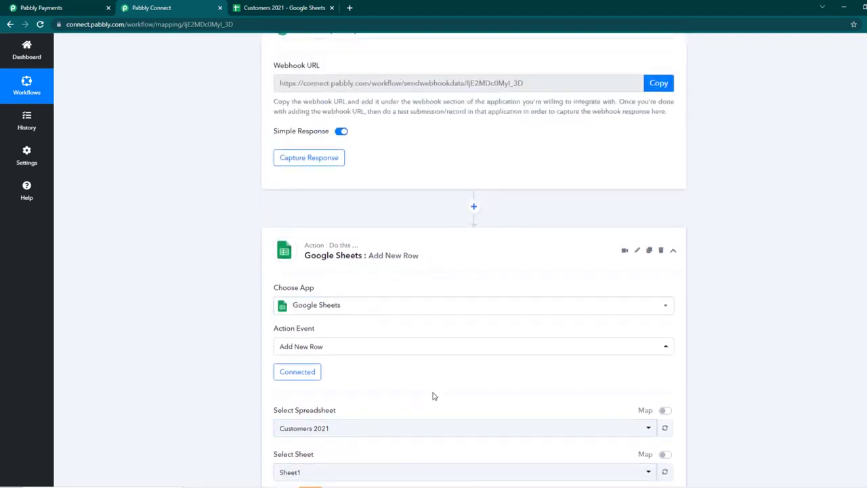
pyautogui.scroll(1, 436, 399)
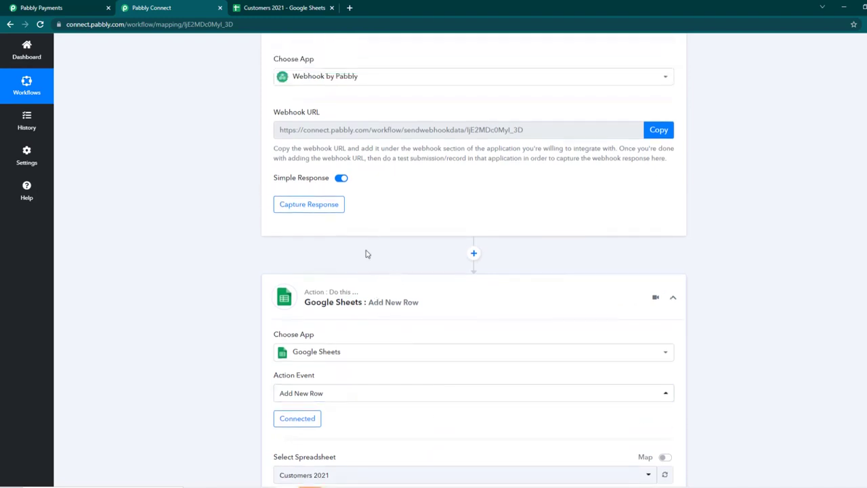
pyautogui.click(323, 208)
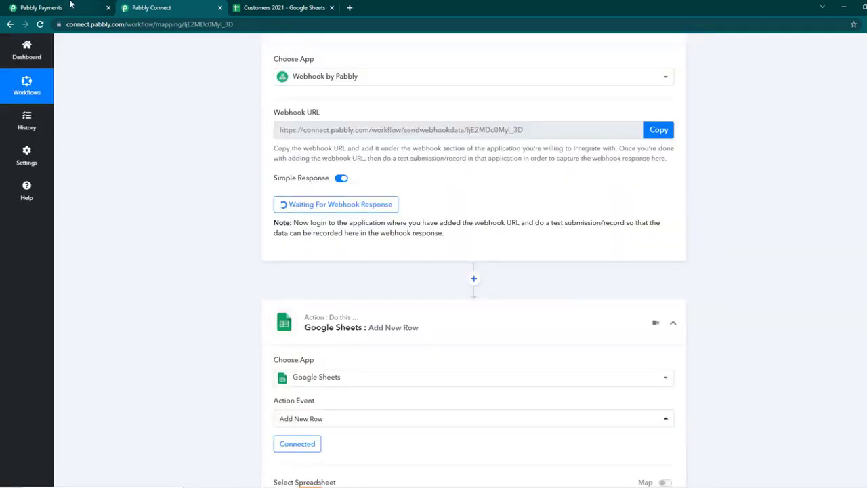
# - Switch to Pabbly Subscription Billing, start adding a new customer and fill in the customer's first and last name
pyautogui.click(70, 6)
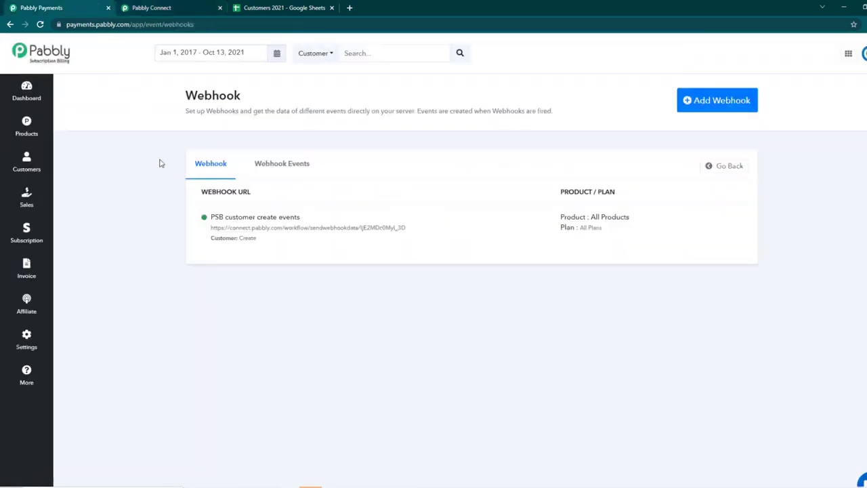
pyautogui.click(28, 161)
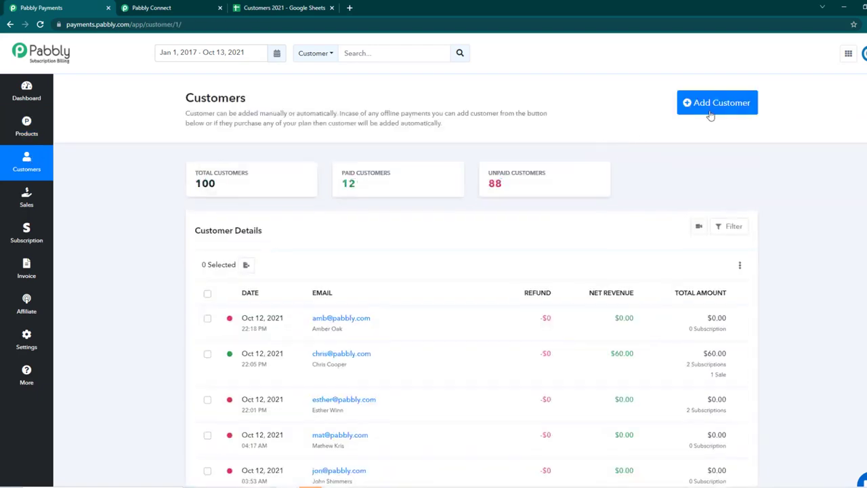
pyautogui.click(704, 109)
pyautogui.click(307, 234)
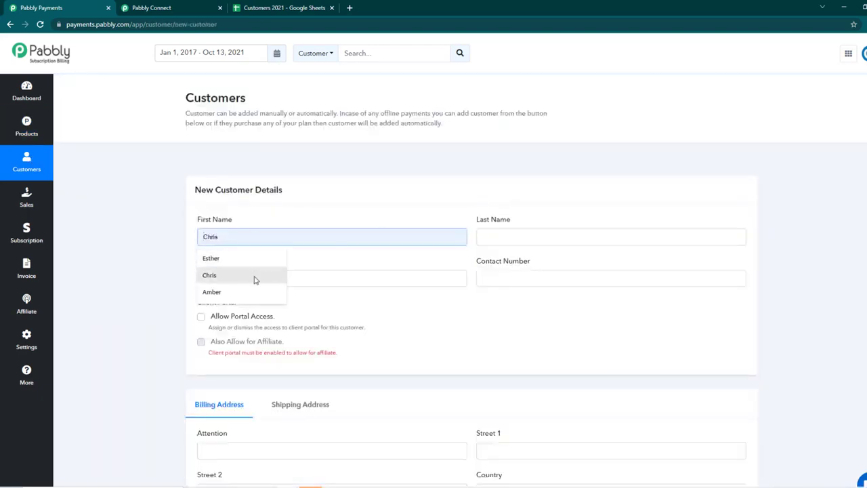
pyautogui.click(258, 275)
pyautogui.click(507, 236)
pyautogui.click(501, 258)
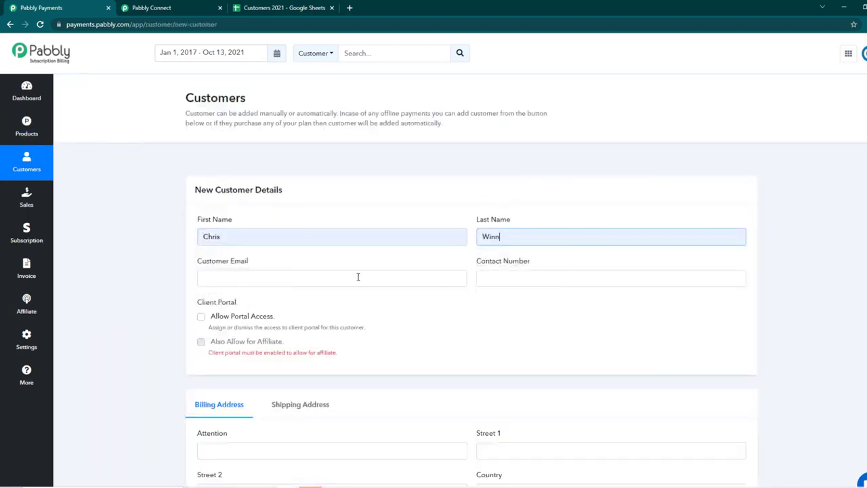
# - Fill in the new customer's email address and save the customer
pyautogui.click(358, 277)
pyautogui.click(264, 300)
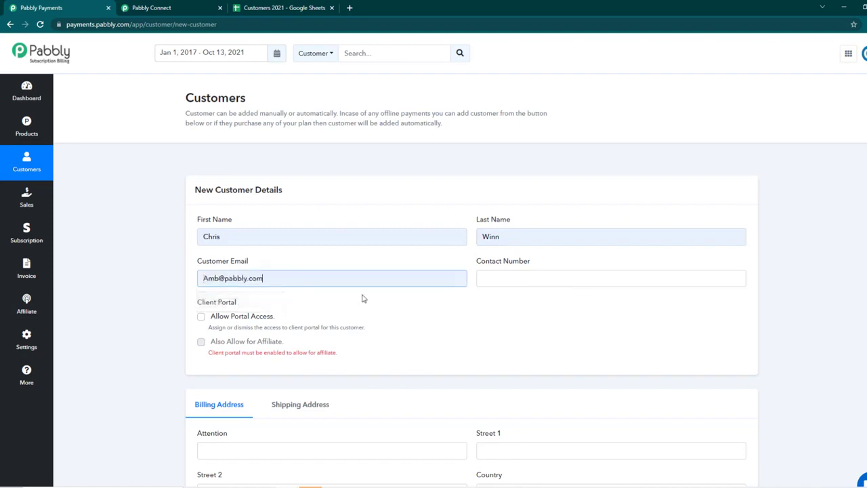
pyautogui.click(220, 278)
pyautogui.press('BackSpace')
pyautogui.press('BackSpace')
pyautogui.press('BackSpace')
pyautogui.press('BackSpace')
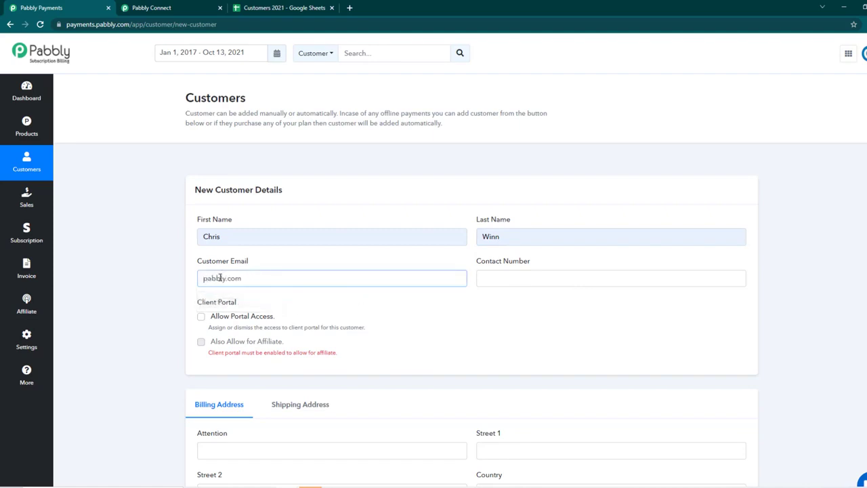
pyautogui.write('Kris@')
pyautogui.scroll(-3, 345, 309)
pyautogui.click(216, 428)
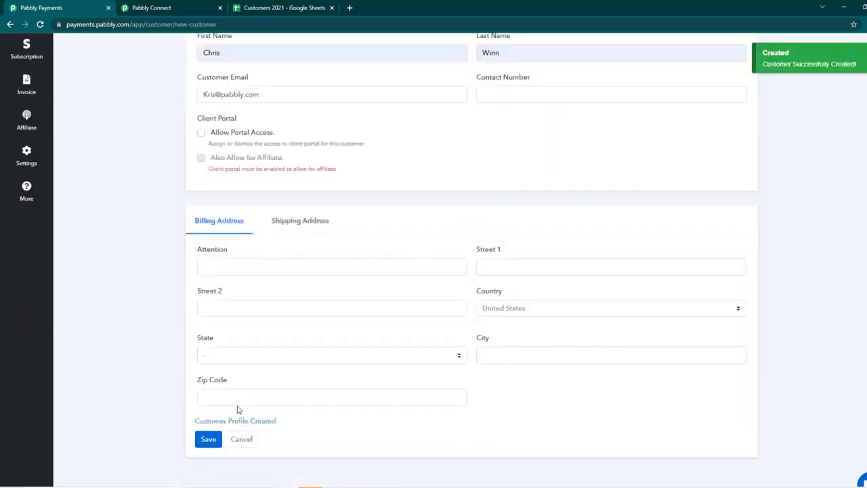
pyautogui.scroll(3, 369, 364)
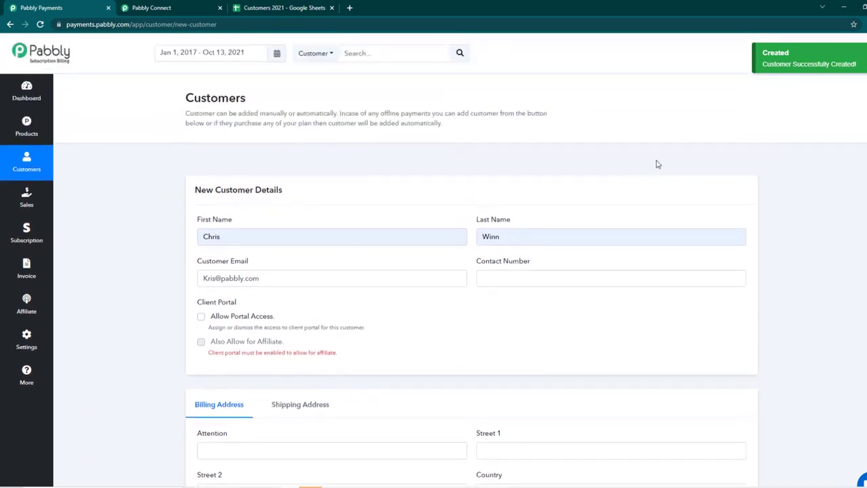
# - Switch to the Pabbly Connect workflow and examine the captured webhook response, including its event type, customer names and email fields
pyautogui.click(166, 6)
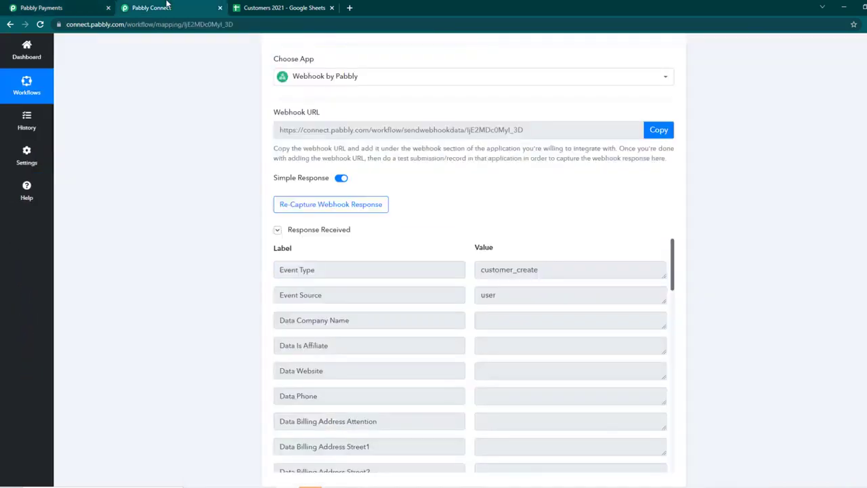
pyautogui.scroll(-2, 440, 234)
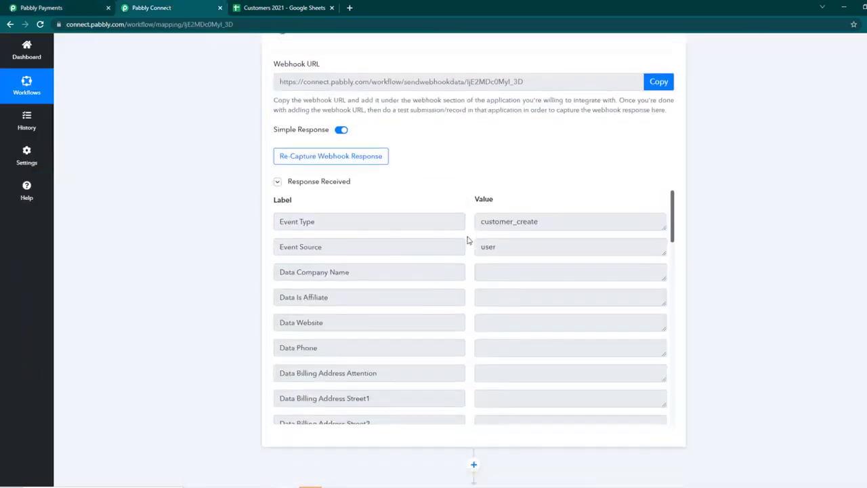
pyautogui.click(327, 178)
pyautogui.moveTo(327, 178); pyautogui.dragTo(280, 174)
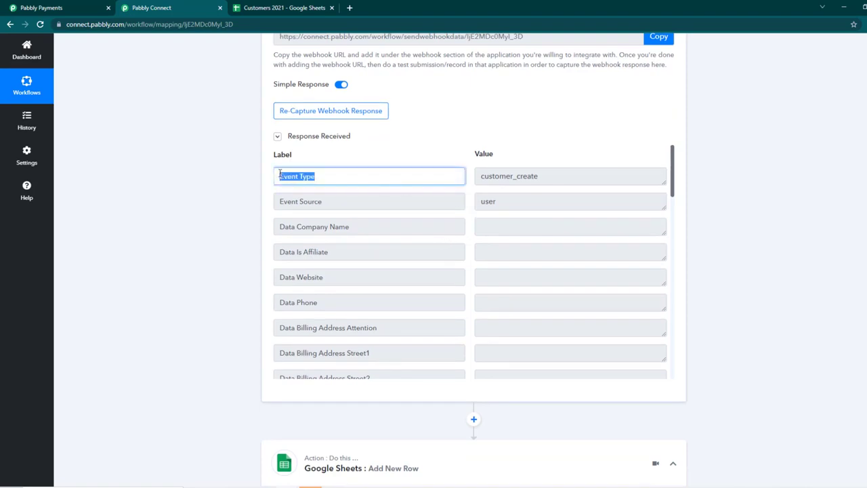
pyautogui.moveTo(562, 180); pyautogui.dragTo(479, 178)
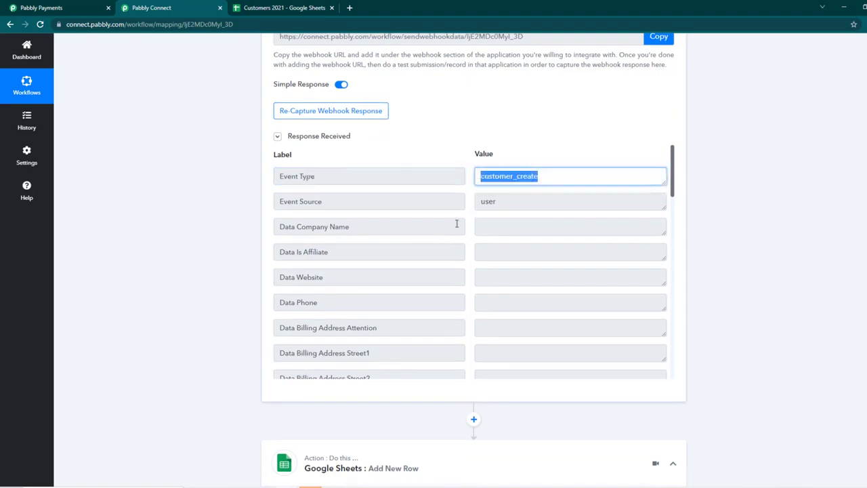
pyautogui.scroll(-10, 397, 227)
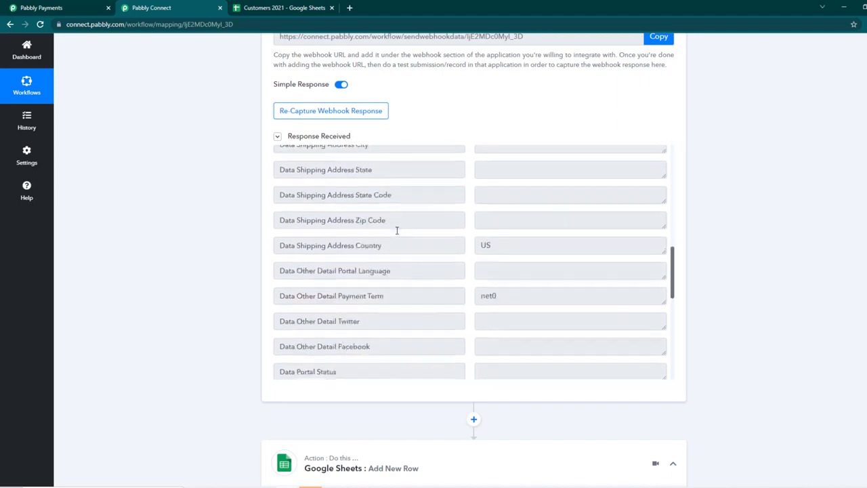
pyautogui.scroll(-5, 399, 234)
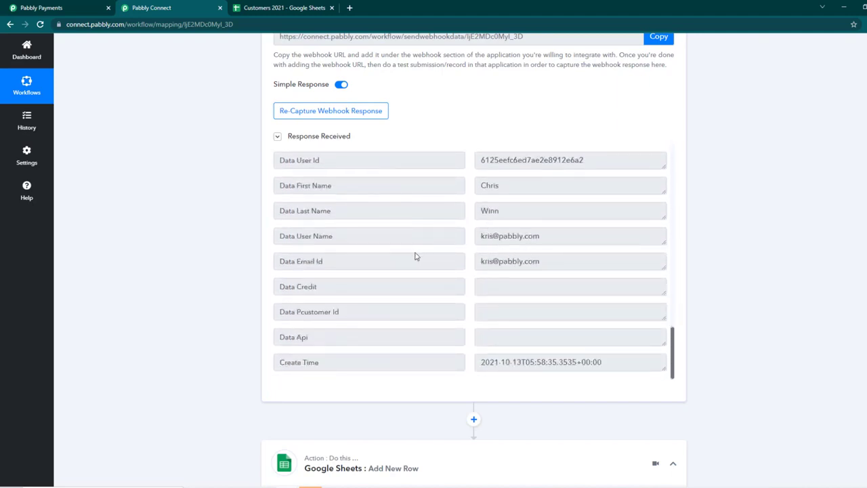
# - Re-capture the webhook response in the trigger and return to the Google Sheets action's empty column fields
pyautogui.scroll(-7, 202, 263)
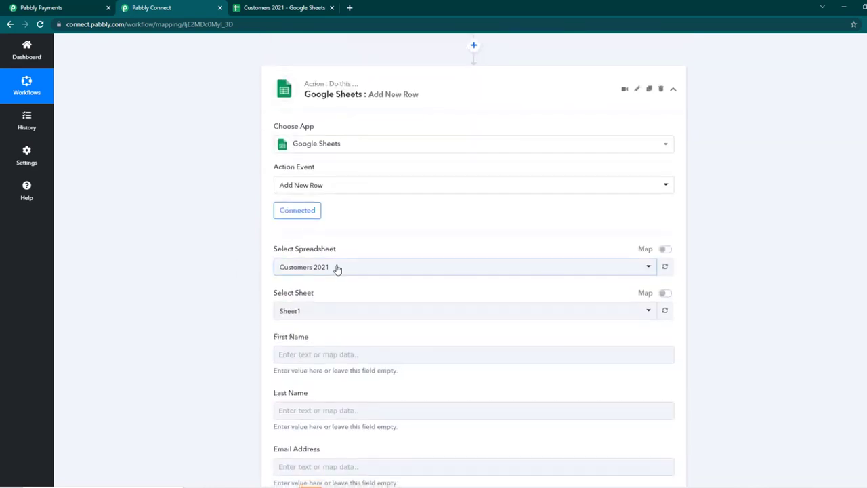
pyautogui.click(345, 257)
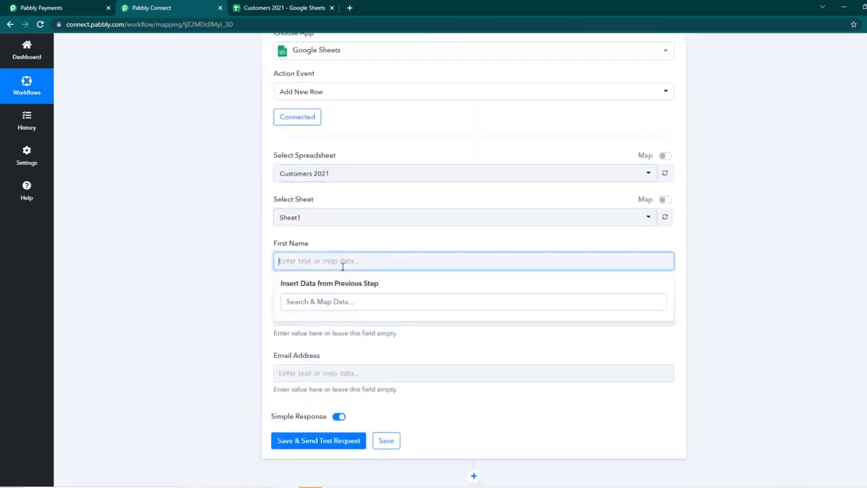
pyautogui.scroll(3, 396, 264)
pyautogui.scroll(-2, 383, 242)
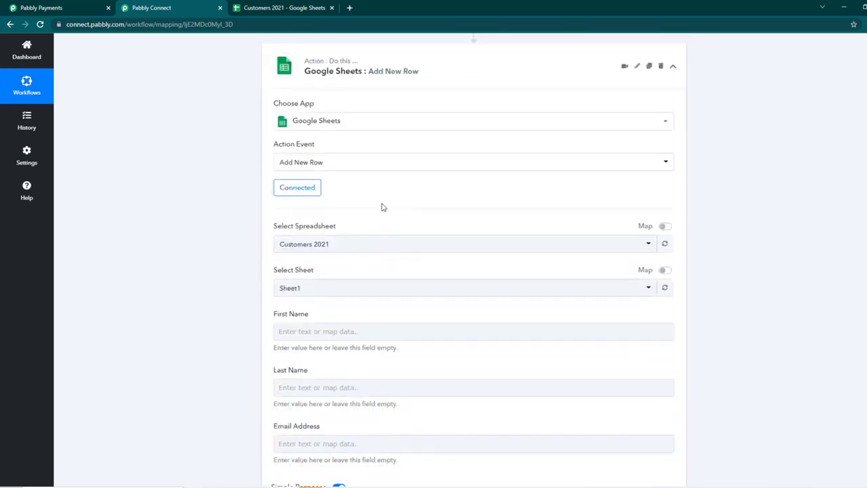
pyautogui.scroll(2, 381, 207)
pyautogui.scroll(-2, 377, 228)
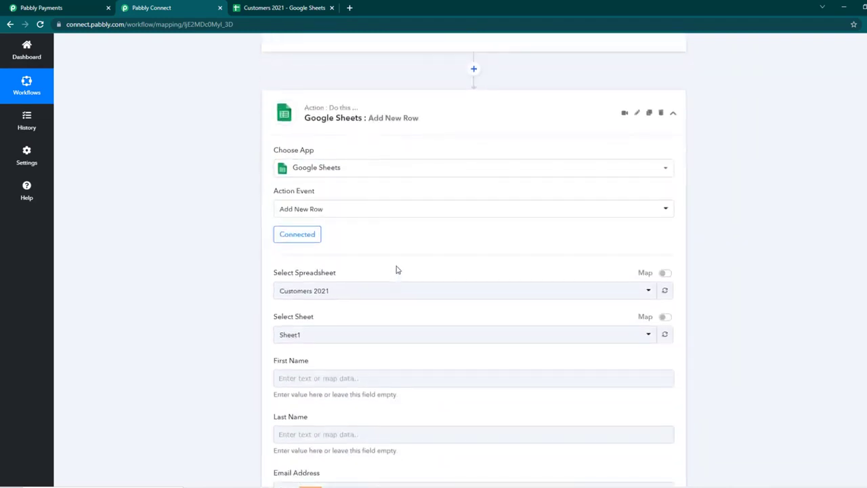
pyautogui.scroll(10, 397, 268)
pyautogui.scroll(-4, 371, 281)
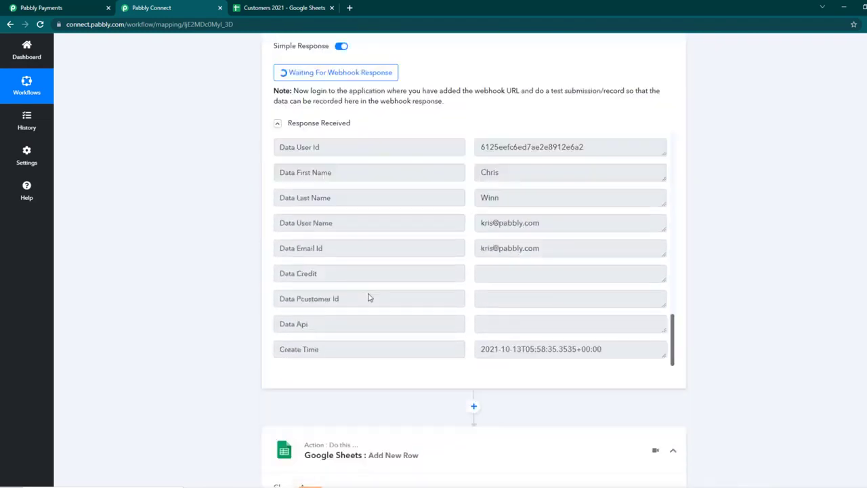
pyautogui.scroll(-8, 369, 297)
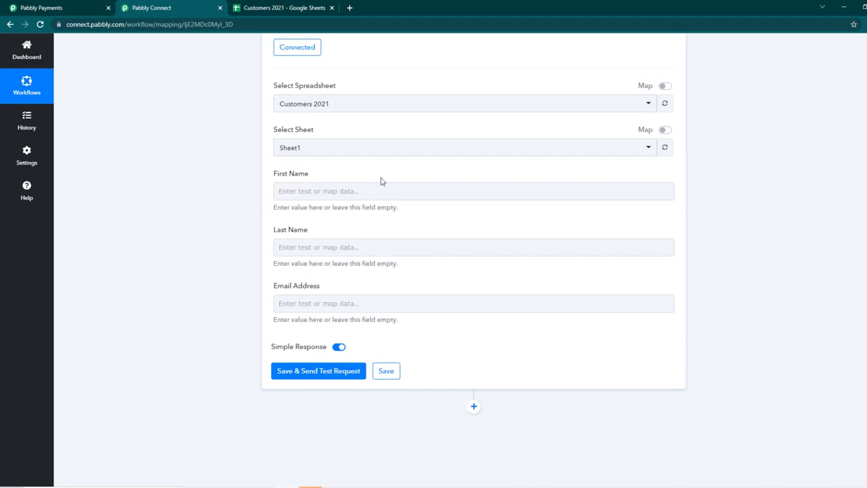
# - Check the Customers 2021 column headings and map the action's First Name field to the webhook's Data First Name
pyautogui.click(371, 191)
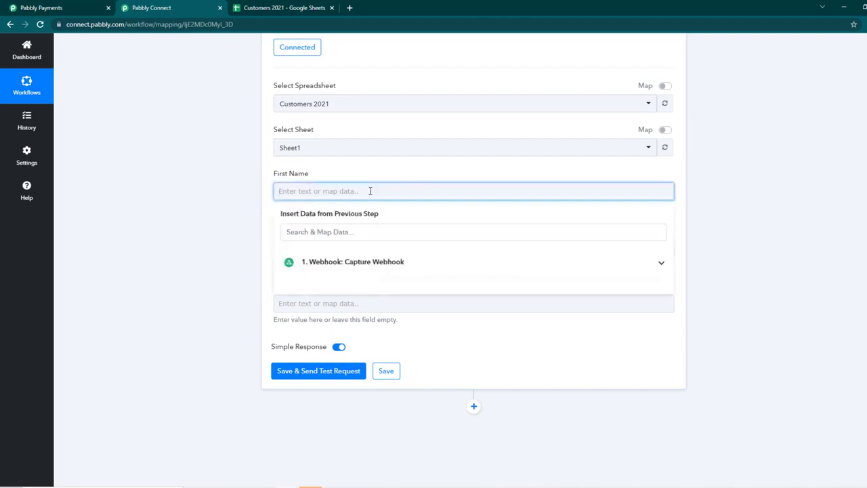
pyautogui.click(273, 5)
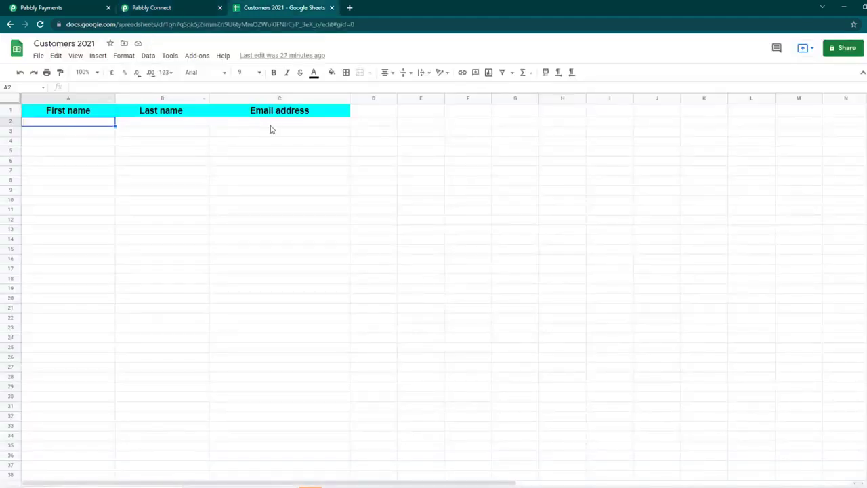
pyautogui.click(147, 8)
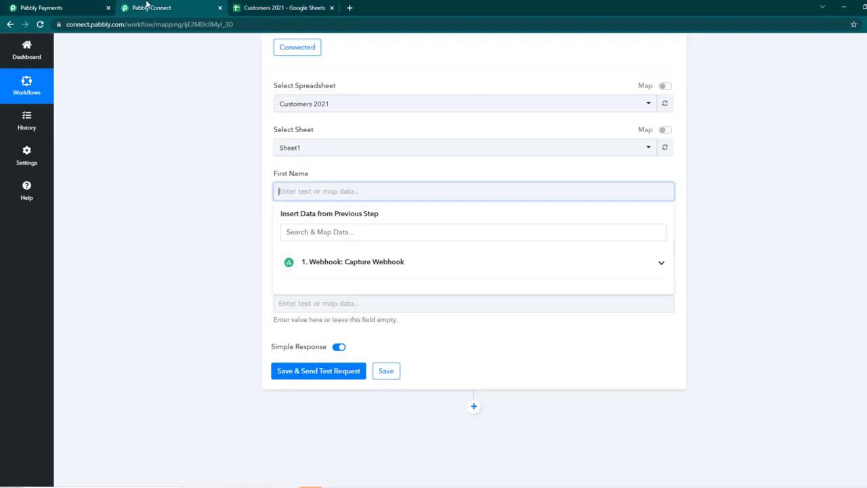
pyautogui.click(350, 269)
pyautogui.scroll(-8, 354, 287)
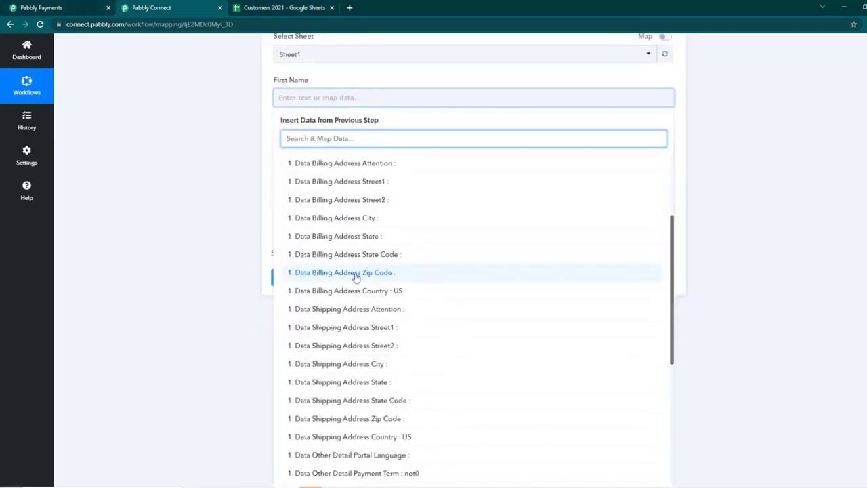
pyautogui.scroll(-4, 359, 271)
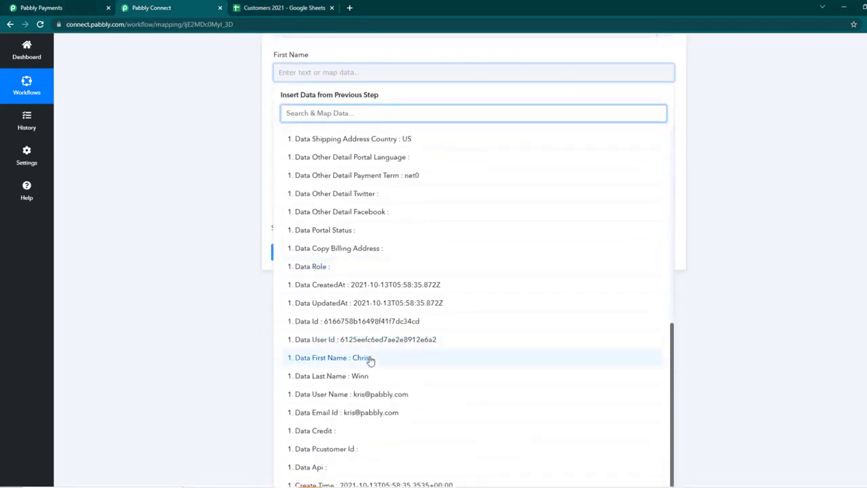
pyautogui.click(368, 358)
pyautogui.click(231, 191)
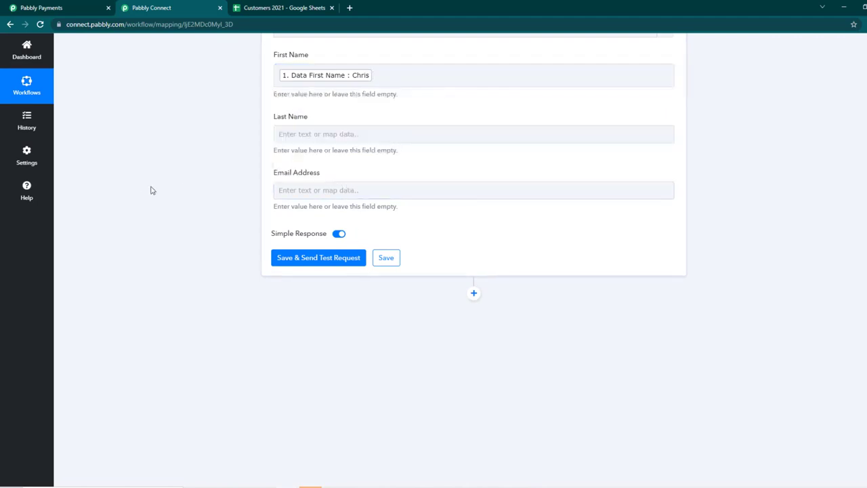
# - Map the Last Name field to the webhook's Data Last Name
pyautogui.click(318, 134)
pyautogui.click(307, 202)
pyautogui.scroll(-5, 335, 311)
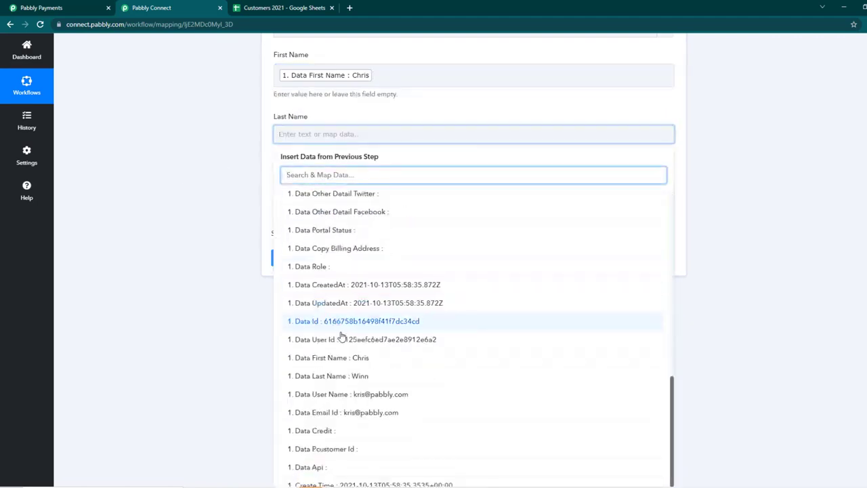
pyautogui.click(347, 376)
# - Map the Email Address field to the webhook's Data User Name, and save the action with a test request
pyautogui.click(322, 190)
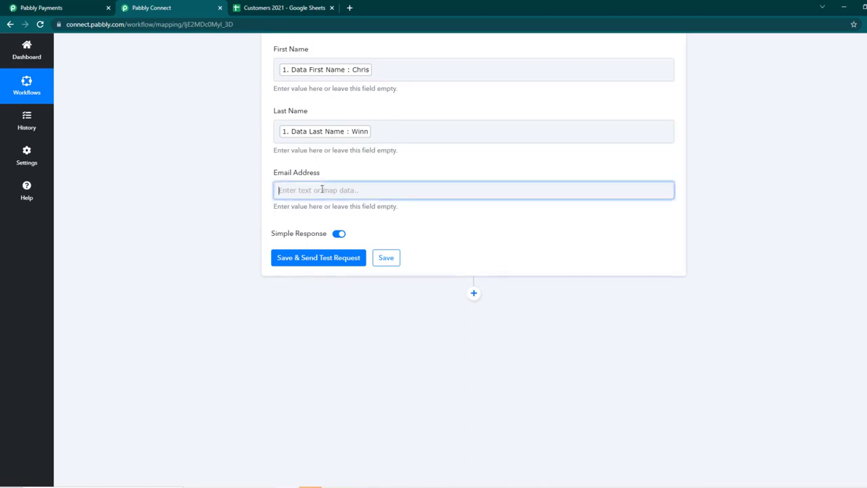
pyautogui.click(348, 260)
pyautogui.scroll(-10, 351, 333)
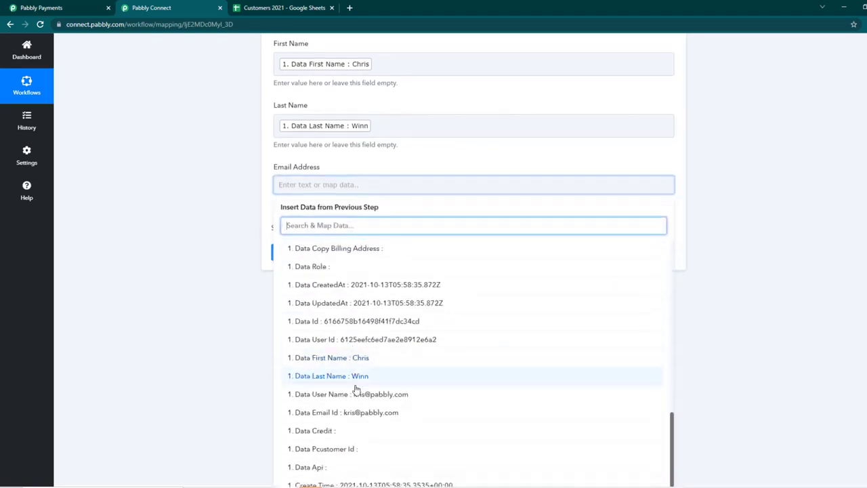
pyautogui.click(357, 396)
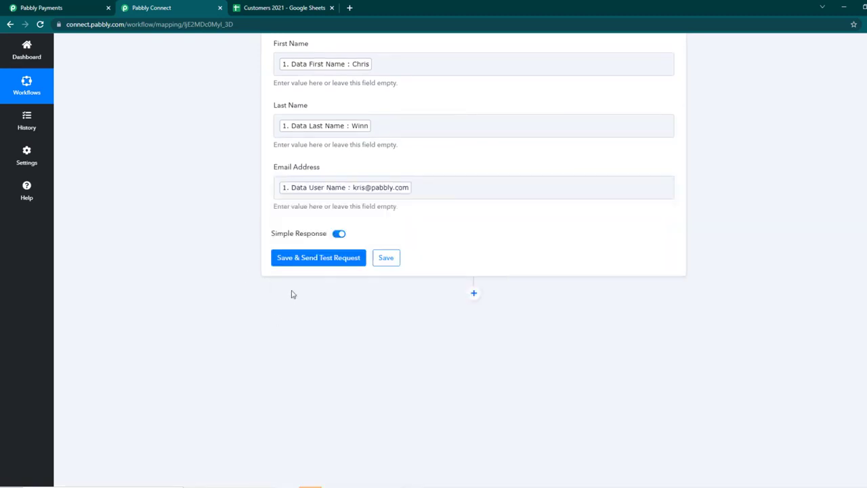
pyautogui.click(319, 260)
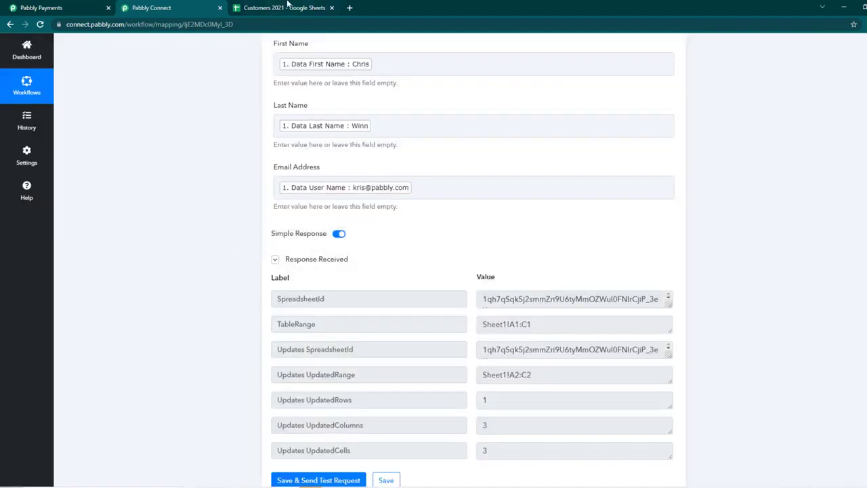
# - Switch to the Customers 2021 sheet and remove the cyan fill from cells A2:D2, leaving the text non-italic
pyautogui.click(284, 7)
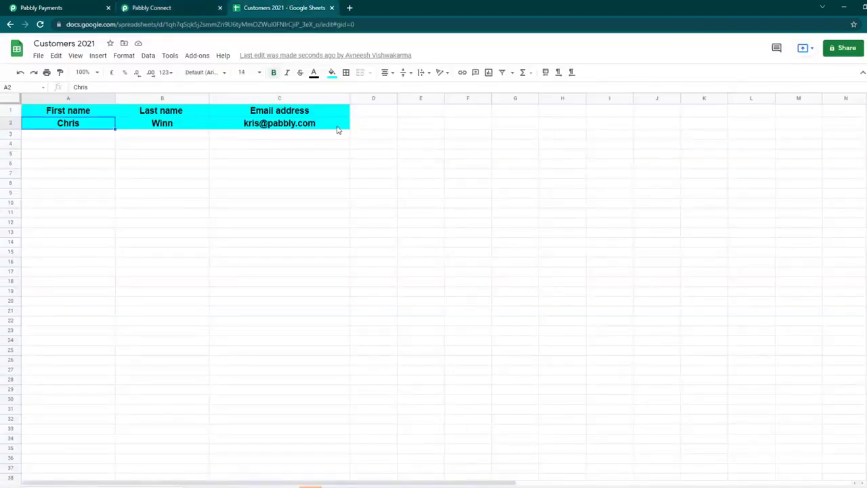
pyautogui.moveTo(354, 128); pyautogui.dragTo(42, 124)
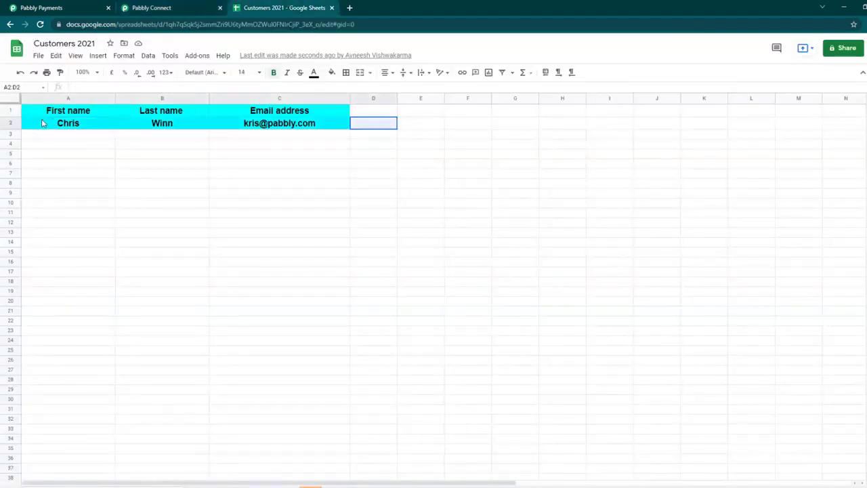
pyautogui.click(283, 74)
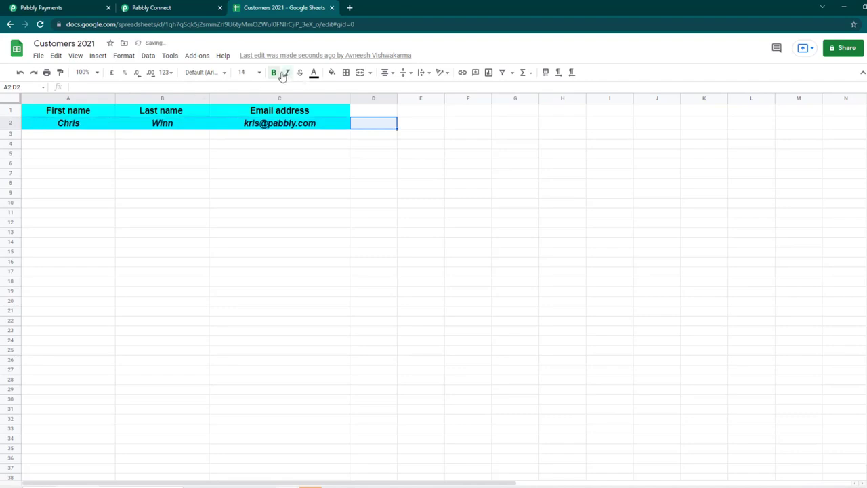
pyautogui.click(283, 74)
pyautogui.click(314, 73)
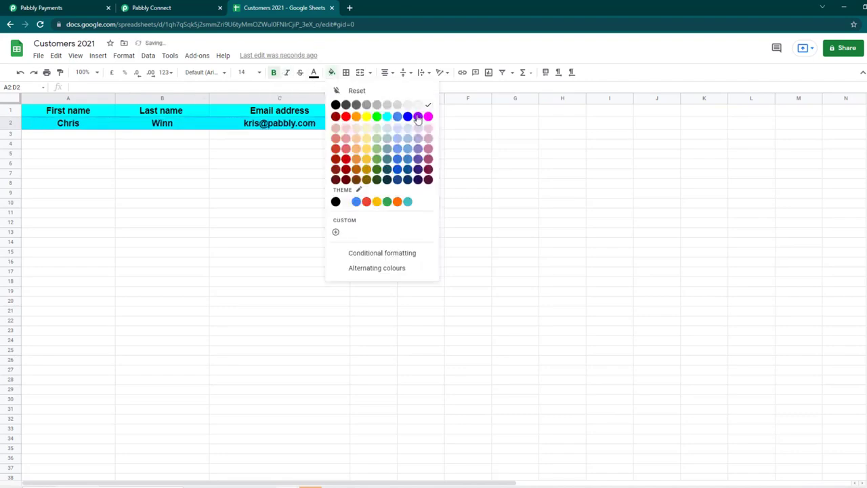
pyautogui.click(440, 146)
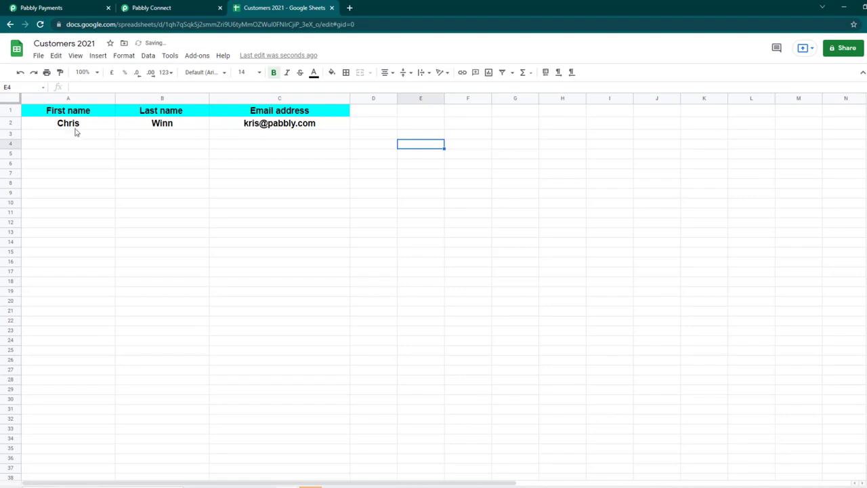
# - Set the font size of cells A2:C2 to 10 and turn off their bold formatting
pyautogui.moveTo(36, 123); pyautogui.dragTo(285, 125)
pyautogui.click(247, 73)
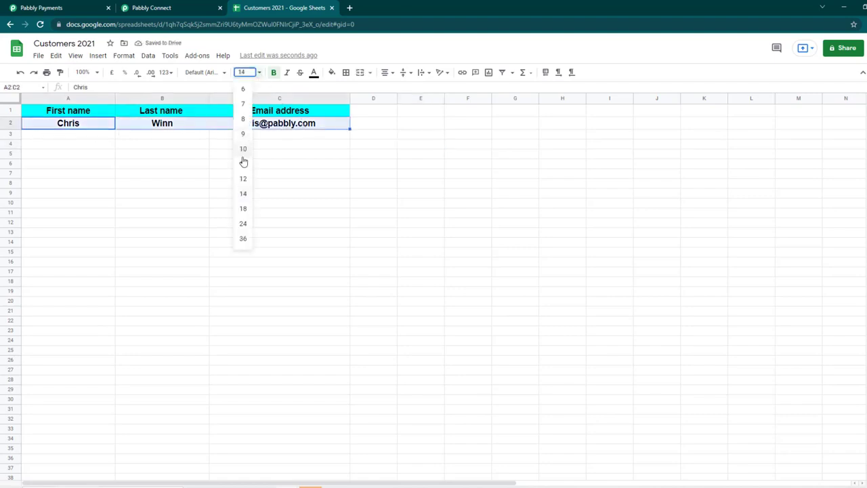
pyautogui.click(242, 149)
pyautogui.click(273, 73)
pyautogui.click(279, 159)
# - Switch back to Pabbly Connect, save the Google Sheets action and dismiss the confirmation
pyautogui.click(151, 7)
pyautogui.scroll(-4, 343, 291)
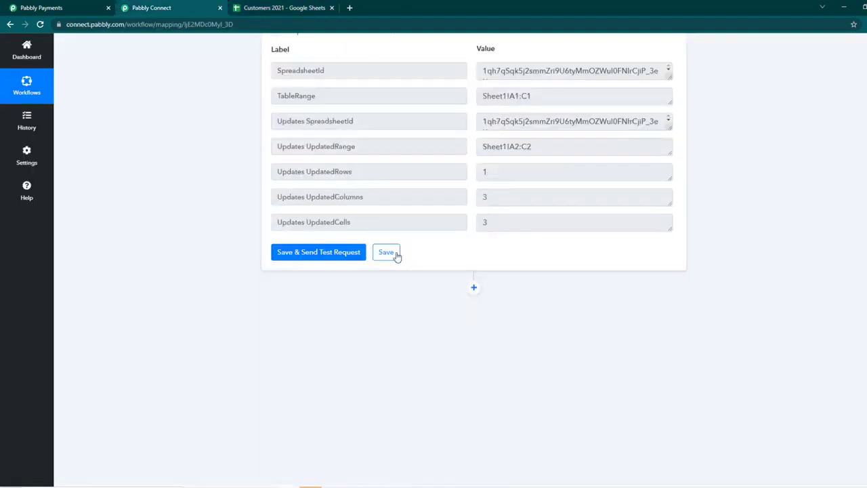
pyautogui.click(386, 253)
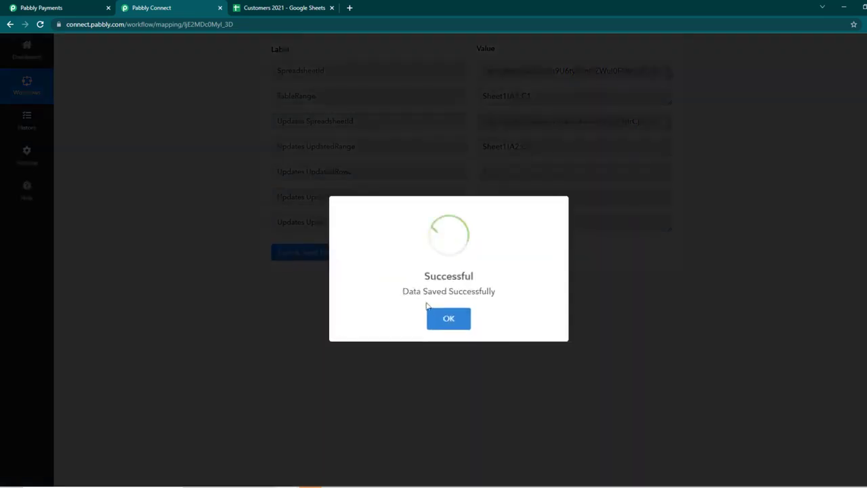
pyautogui.click(444, 317)
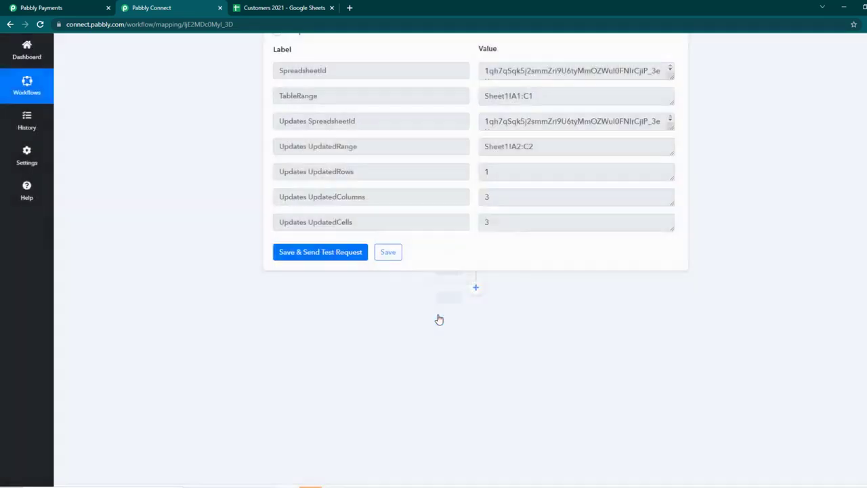
pyautogui.scroll(4, 317, 285)
pyautogui.scroll(2, 318, 285)
# - Switch to Pabbly Subscription Billing and start a blank new customer form from the Customers list
pyautogui.click(41, 7)
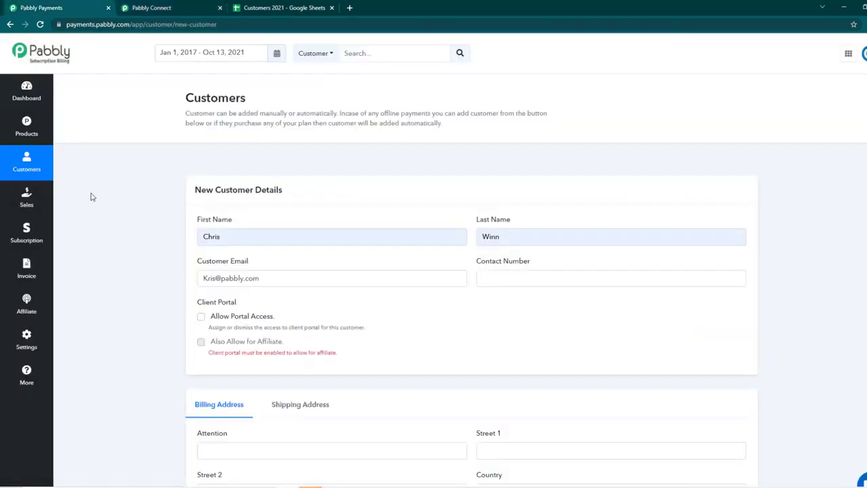
pyautogui.scroll(-3, 174, 330)
pyautogui.scroll(3, 157, 340)
pyautogui.click(17, 171)
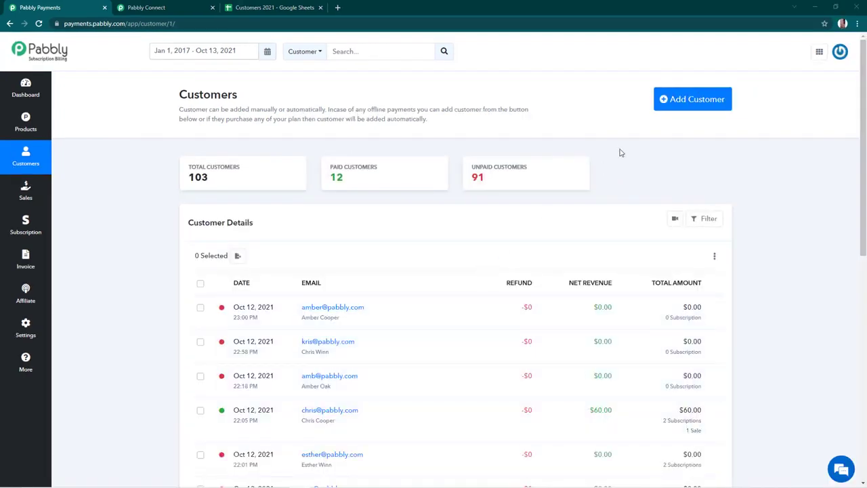
pyautogui.click(679, 103)
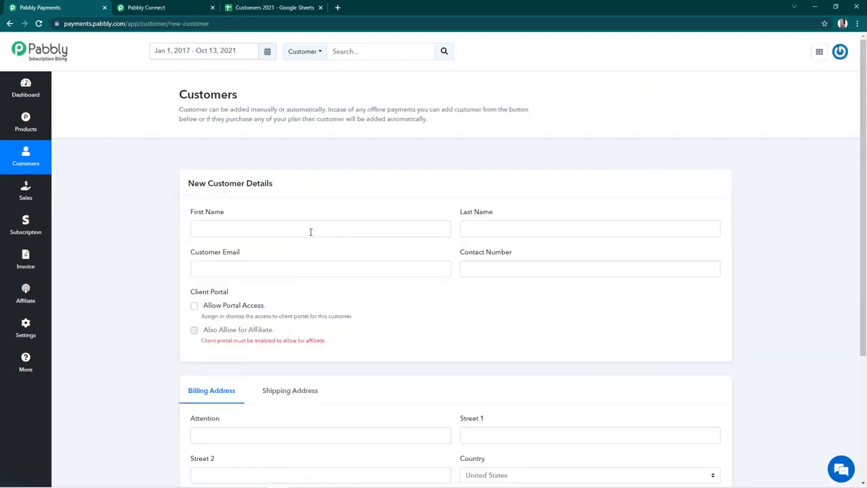
# - Fill in the new customer's first name, last name and email, and create the customer
pyautogui.click(311, 231)
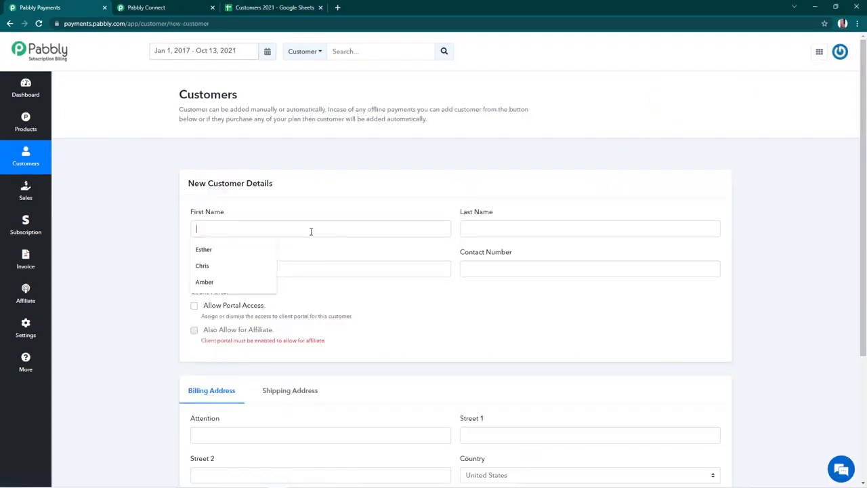
pyautogui.click(247, 258)
pyautogui.click(524, 234)
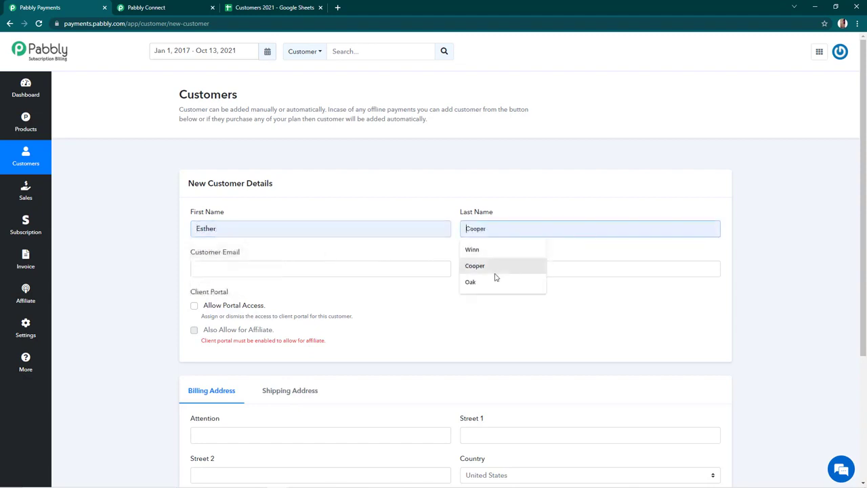
pyautogui.click(474, 283)
pyautogui.click(264, 271)
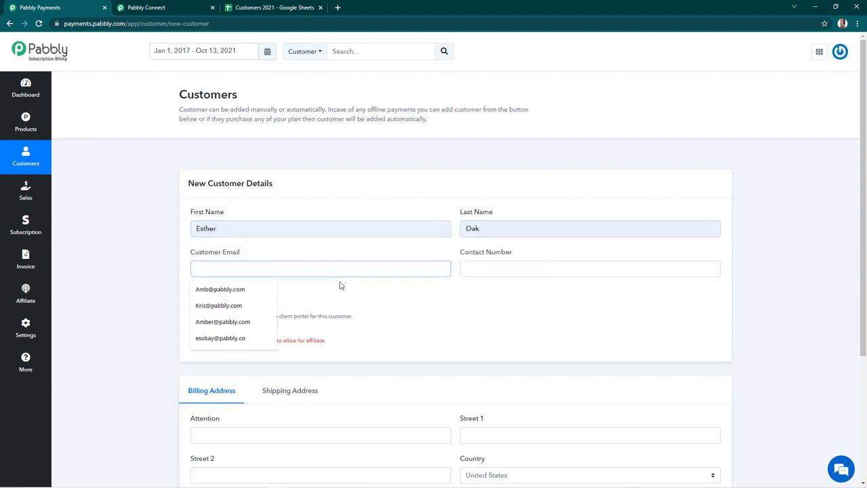
pyautogui.click(254, 338)
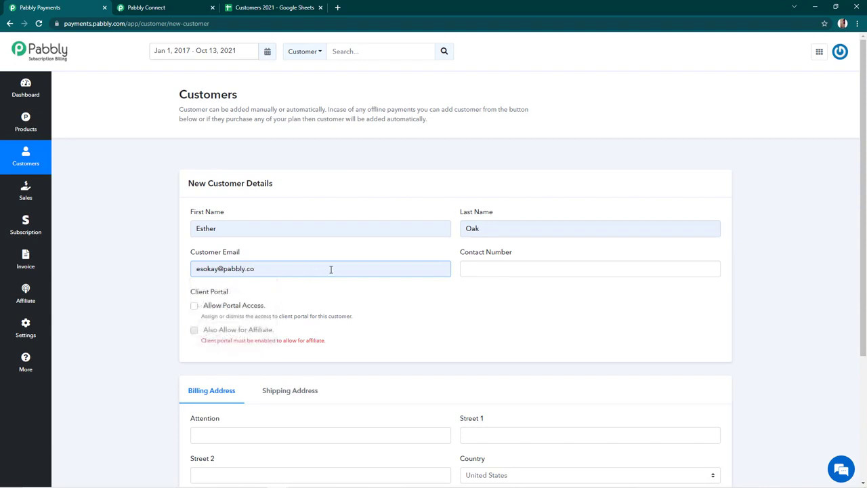
pyautogui.write('m')
pyautogui.scroll(-3, 229, 300)
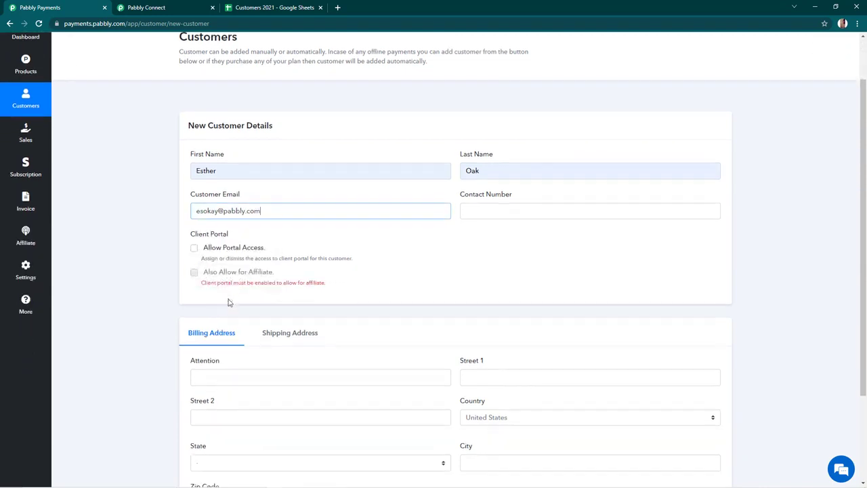
pyautogui.click(201, 415)
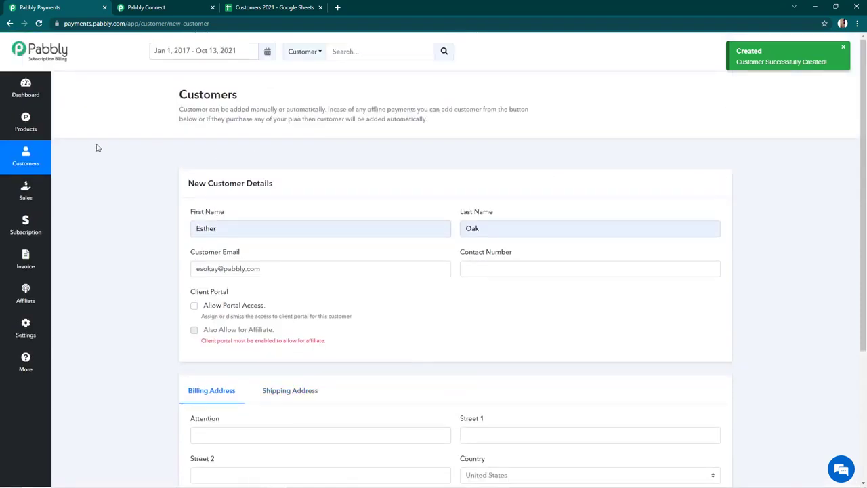
# - Check the Customers list for the new customer and examine the matching row in the Customers 2021 sheet
pyautogui.click(39, 156)
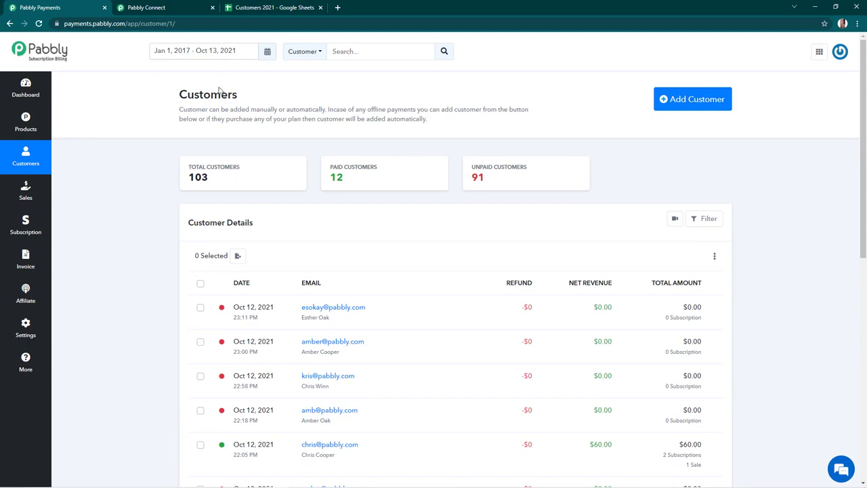
pyautogui.click(271, 7)
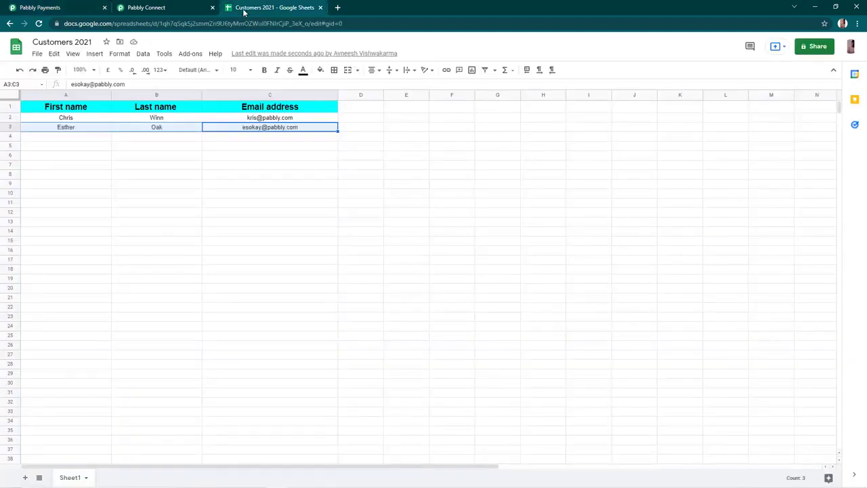
pyautogui.click(232, 139)
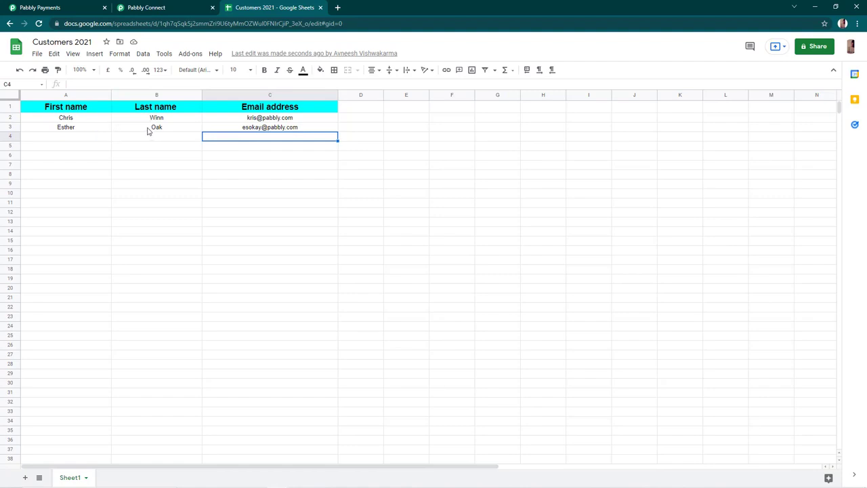
pyautogui.moveTo(276, 132)
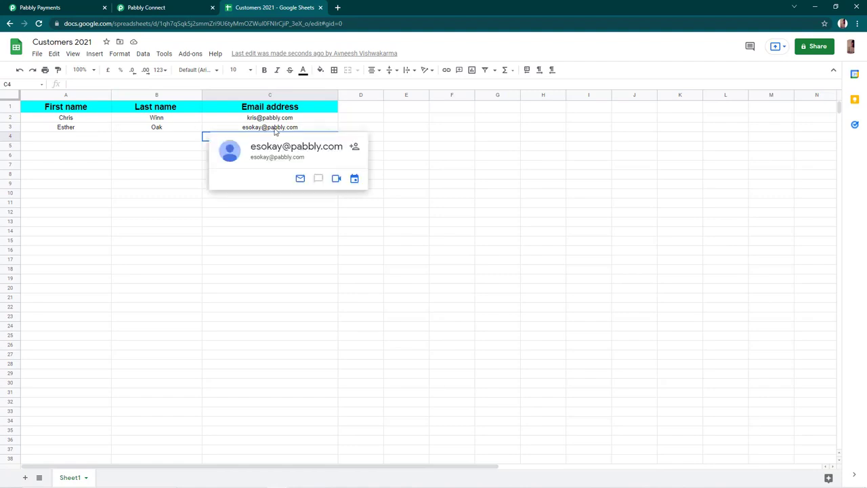
pyautogui.click(418, 168)
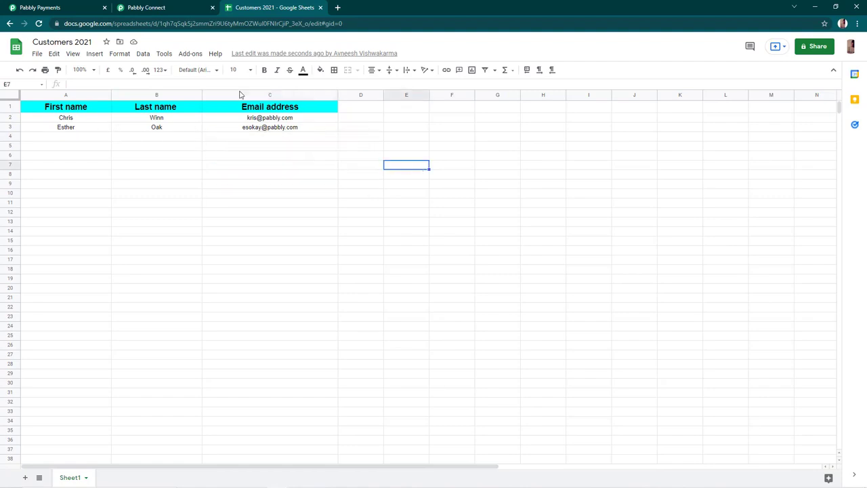
# - Return to Pabbly Subscription Billing and open the most recent customer_create event among the webhook events
pyautogui.click(64, 8)
pyautogui.click(27, 321)
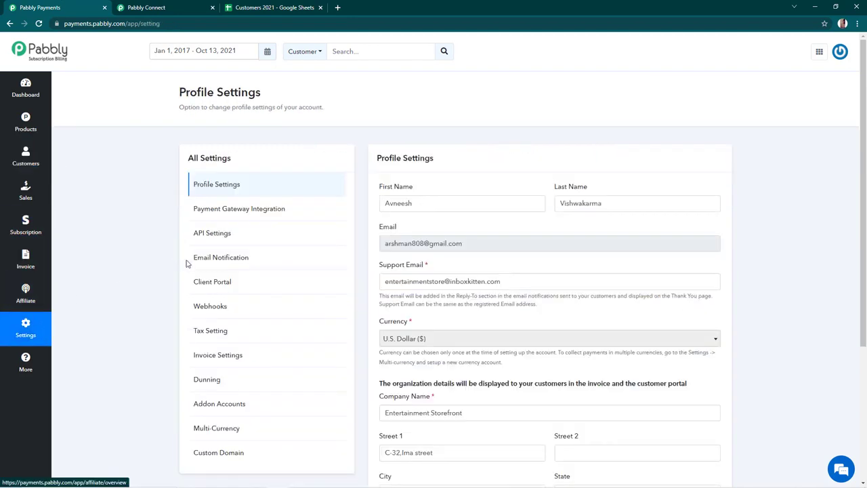
pyautogui.click(216, 305)
pyautogui.click(284, 161)
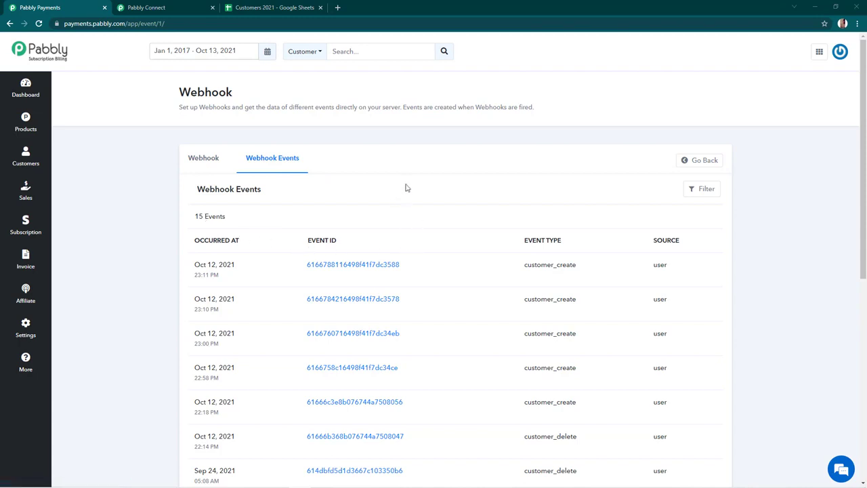
pyautogui.click(347, 265)
# - Examine the event data sent by the webhook, including the first_name, last_name and email fields
pyautogui.scroll(-3, 421, 252)
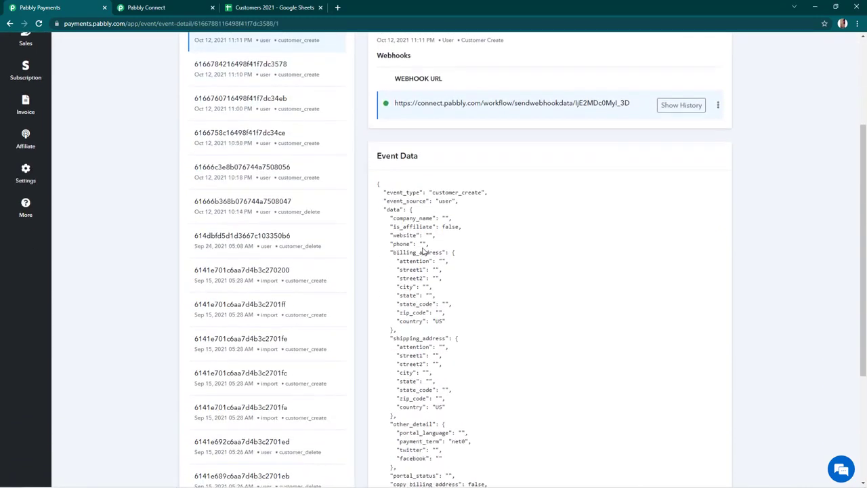
pyautogui.moveTo(379, 110); pyautogui.dragTo(420, 232)
pyautogui.click(420, 232)
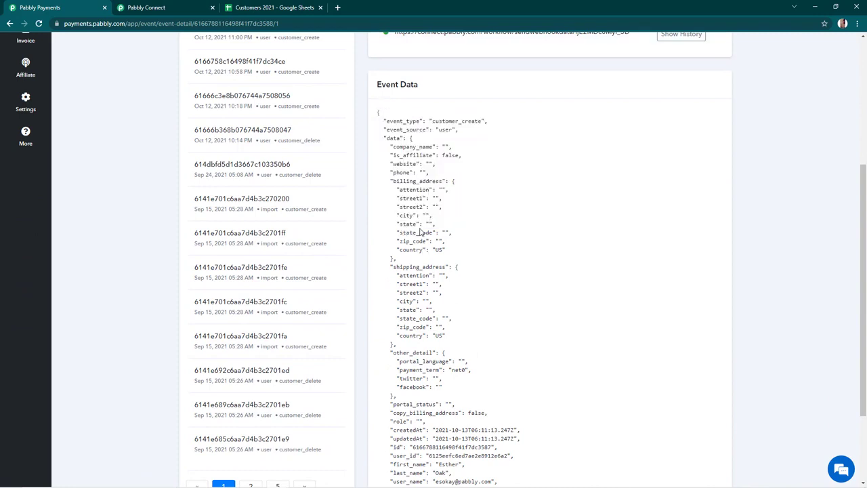
pyautogui.scroll(-2, 427, 209)
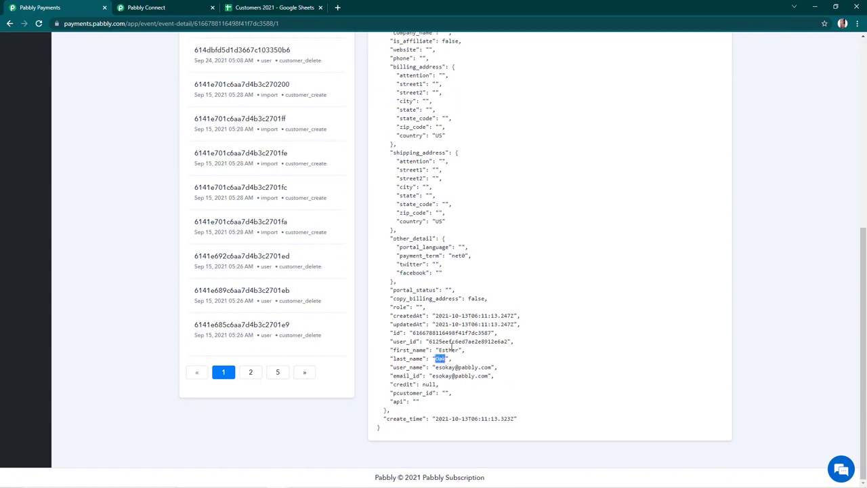
pyautogui.doubleClick(448, 349)
pyautogui.click(441, 359)
pyautogui.scroll(5, 463, 405)
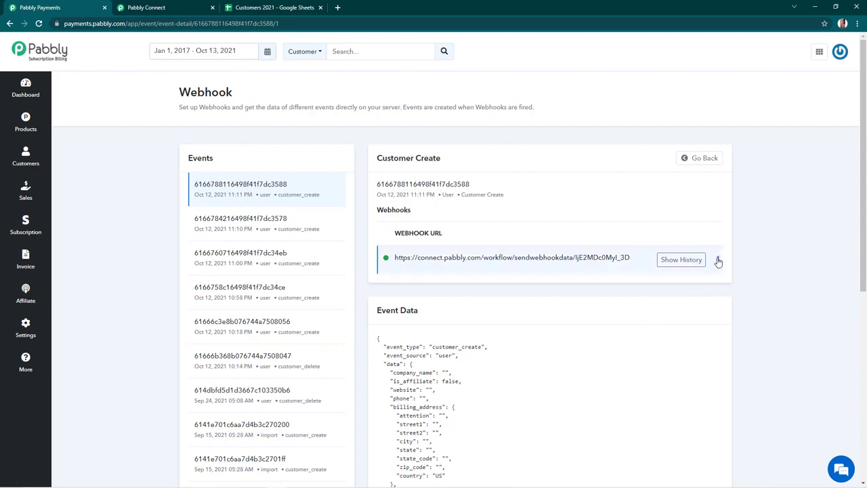
# - Resend the event's webhook, check the Customers 2021 sheet for the added row, and return to the event details
pyautogui.click(718, 262)
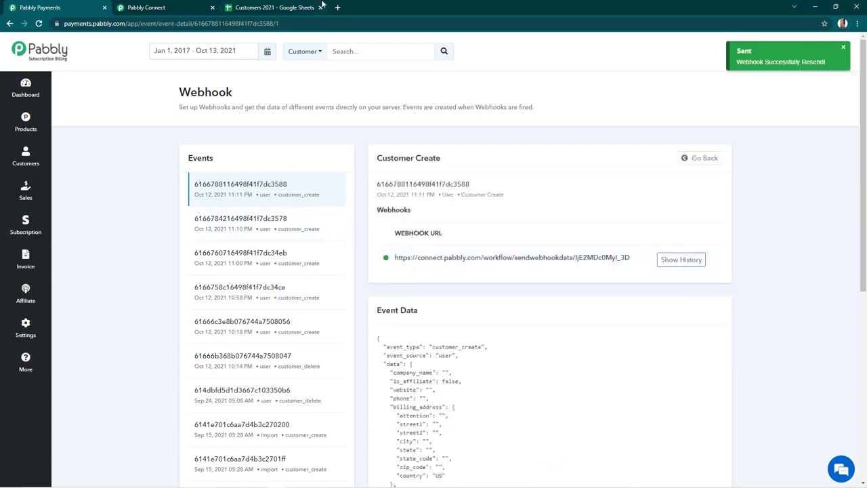
pyautogui.click(301, 8)
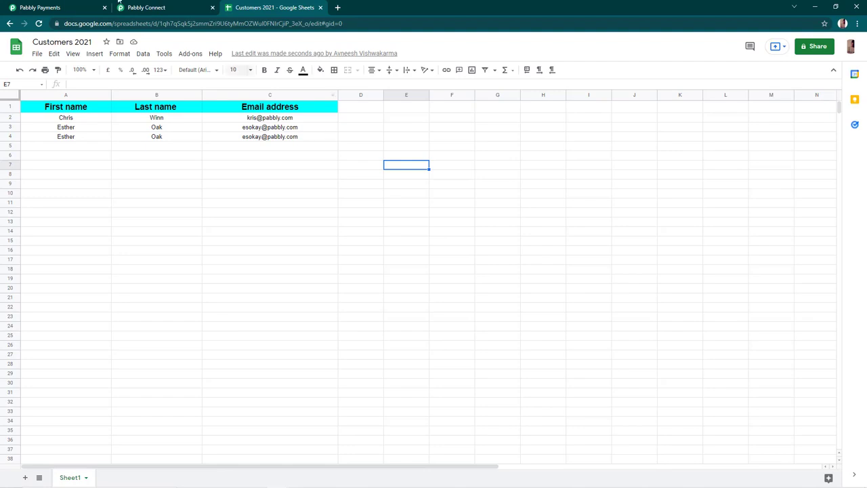
pyautogui.click(61, 8)
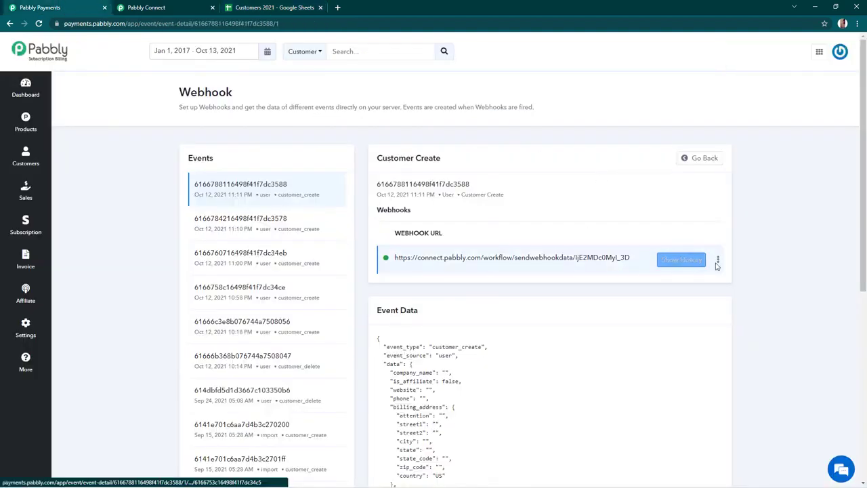